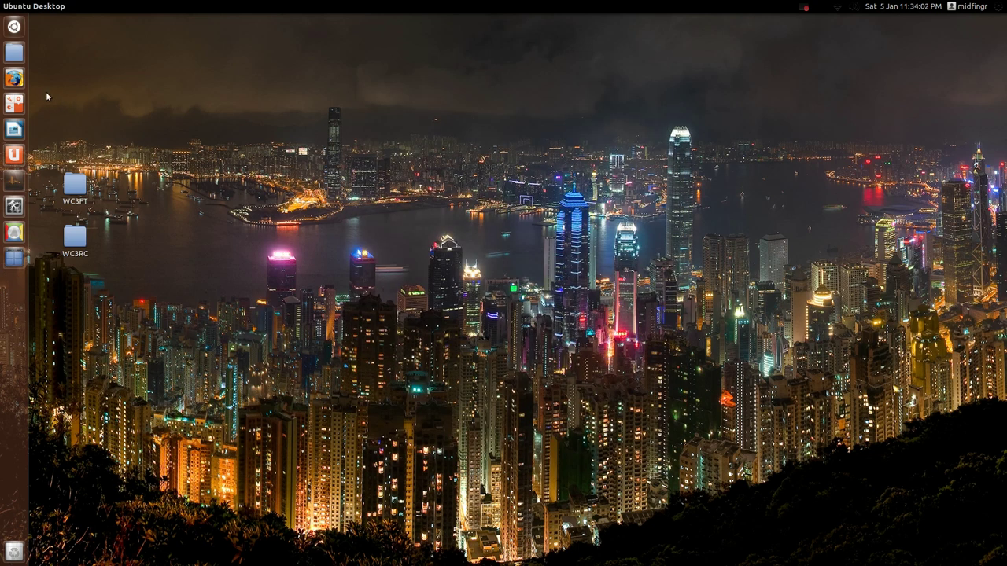
{"action": "left_click", "coordinate": [16, 78]}
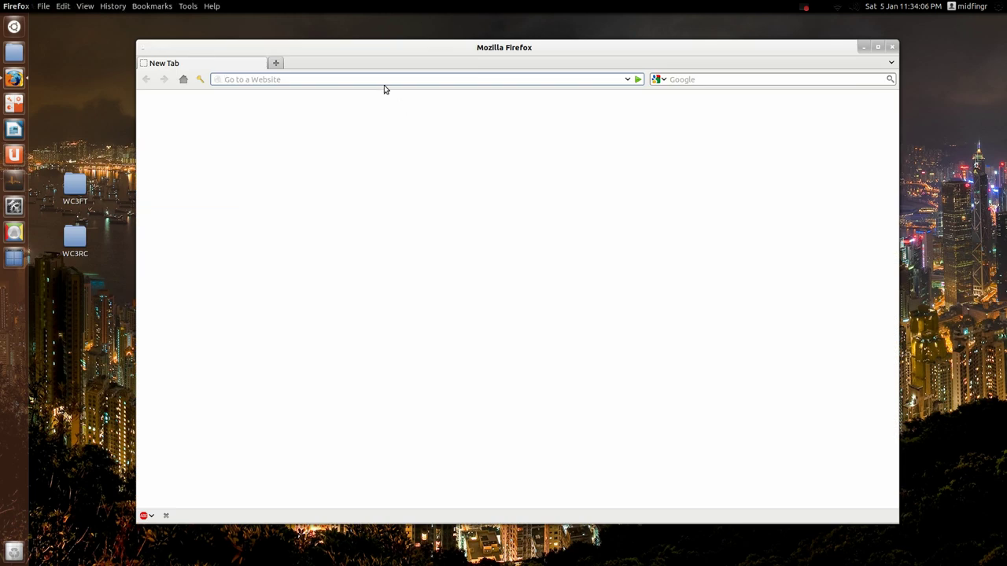
{"action": "type", "text": "pd"}
{"action": "key", "text": "Escape"}
{"action": "key", "text": "Escape"}
{"action": "type", "text": "playonlinux.com/"}
{"action": "key", "text": "Down"}
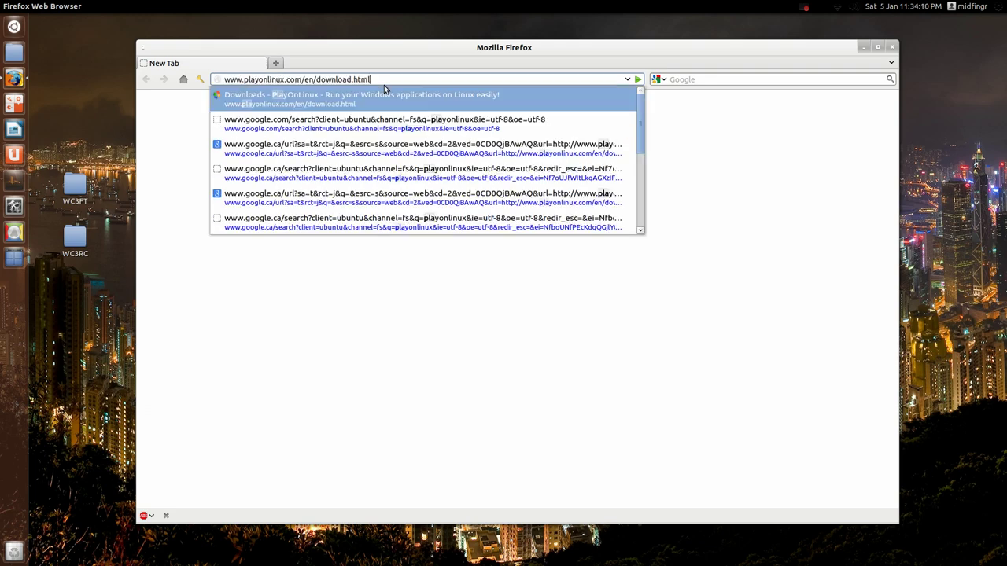
{"action": "key", "text": "Return"}
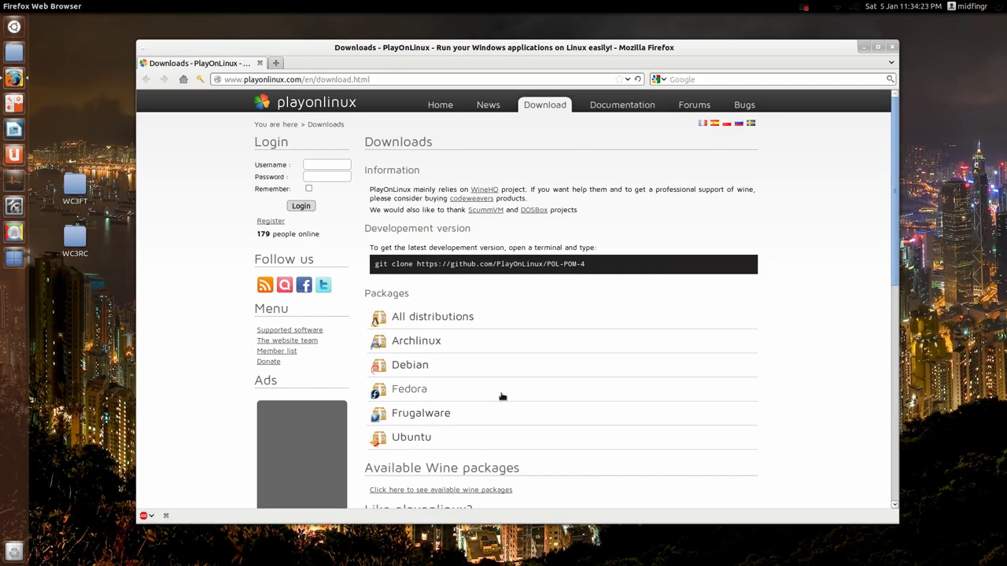
Step: Show the Ubuntu package and its installation commands on the downloads page, and close the browser
{"action": "scroll", "coordinate": [504, 405], "scroll_direction": "down", "scroll_amount": 4}
{"action": "left_click", "coordinate": [417, 289]}
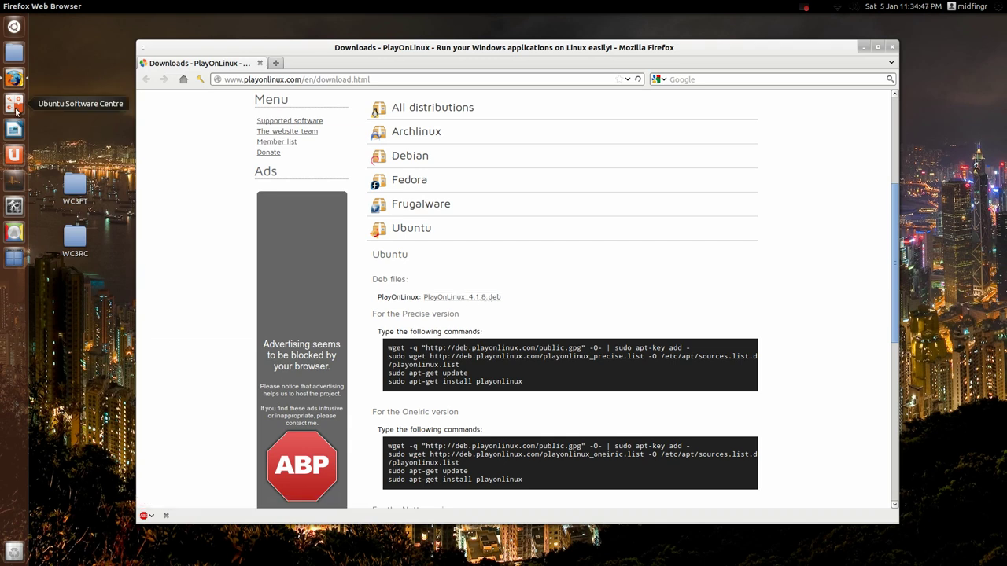
{"action": "left_click", "coordinate": [891, 49]}
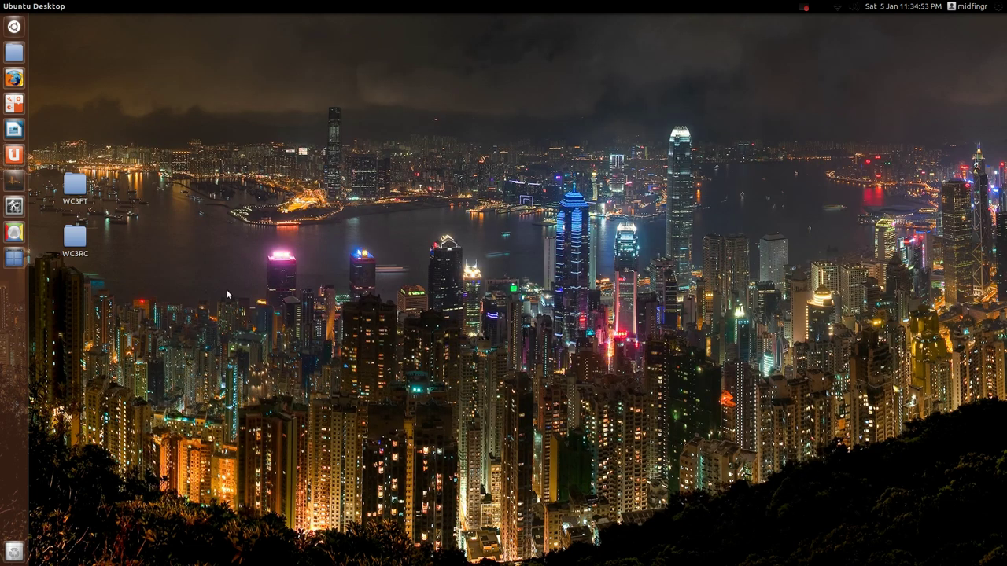
Step: Launch PlayOnLinux and search its catalogue of installable programs for "warc"
{"action": "left_click", "coordinate": [16, 233]}
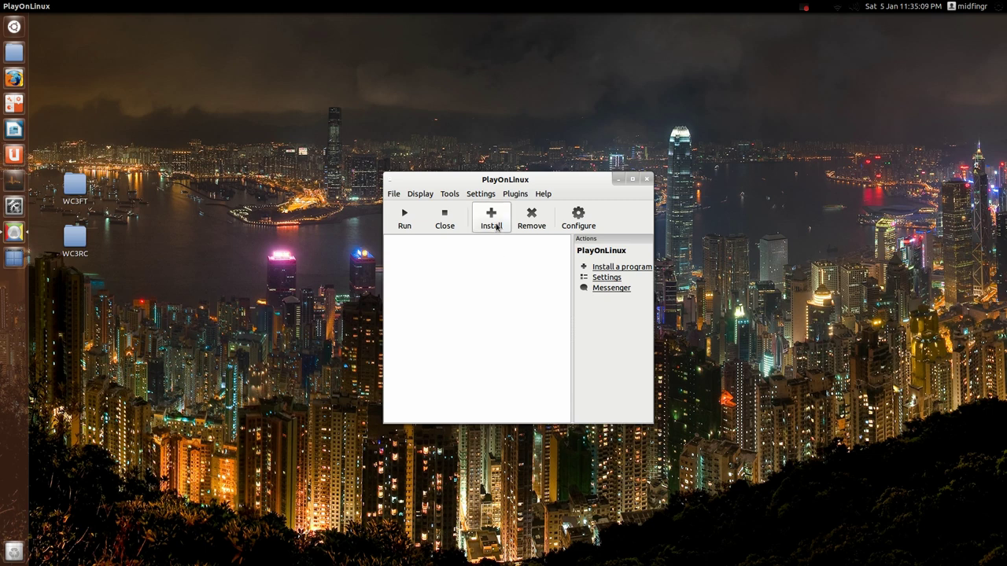
{"action": "left_click", "coordinate": [494, 224]}
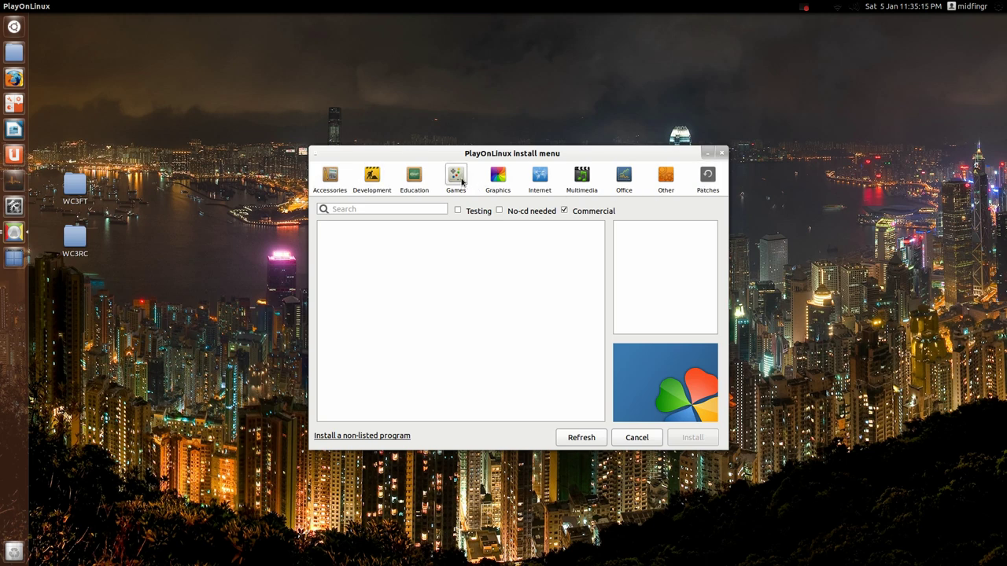
{"action": "left_click", "coordinate": [384, 207]}
{"action": "type", "text": "warc"}
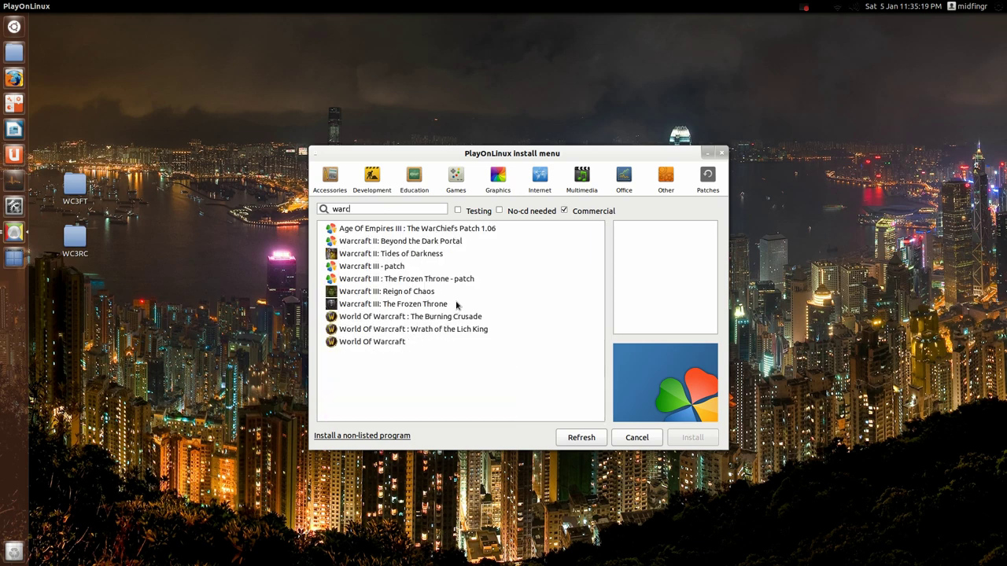
Step: Start installing Warcraft III: Reign of Chaos and proceed past the notice and the wizard's welcome page
{"action": "left_click", "coordinate": [393, 296]}
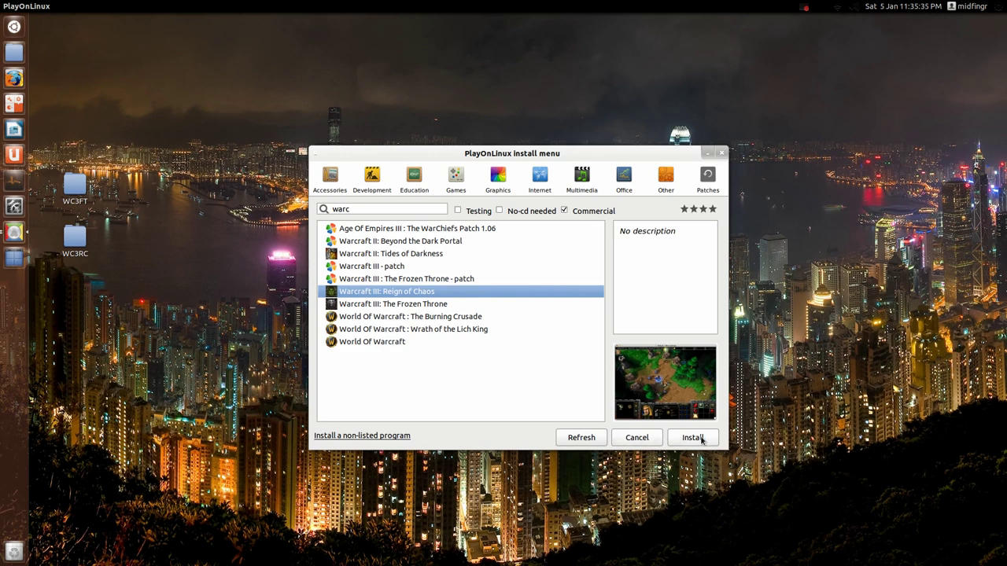
{"action": "left_click", "coordinate": [700, 438]}
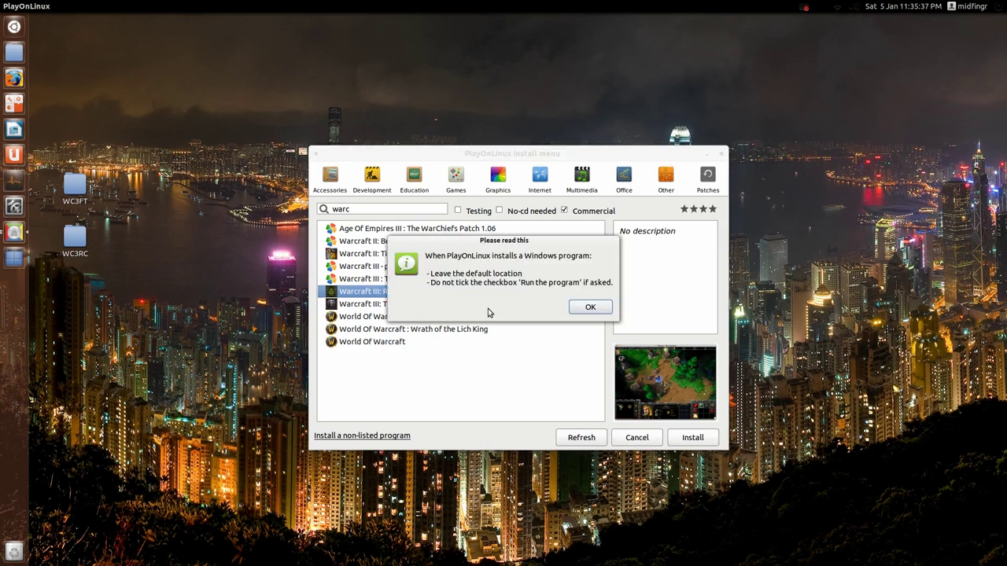
{"action": "left_click", "coordinate": [589, 309]}
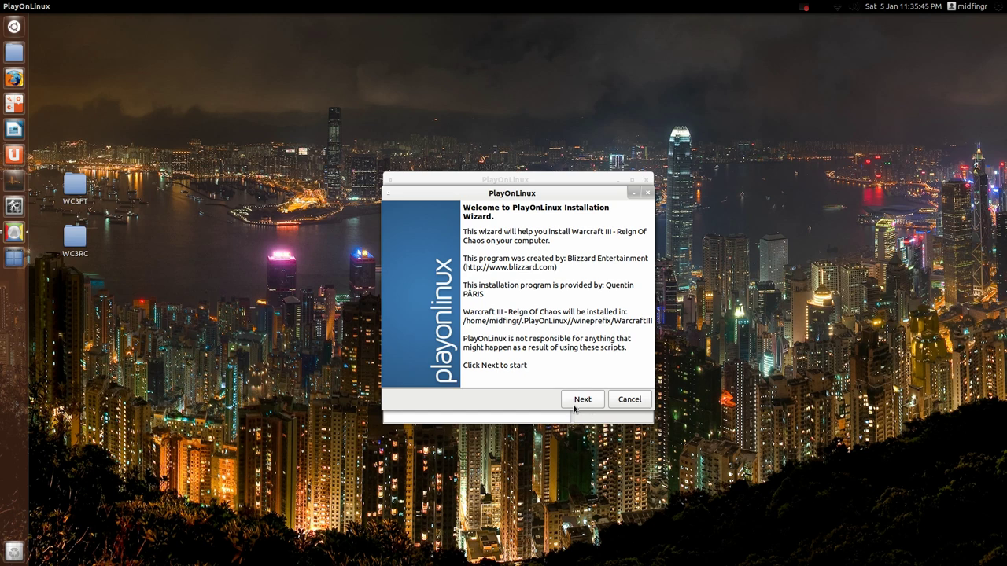
{"action": "left_click", "coordinate": [575, 405]}
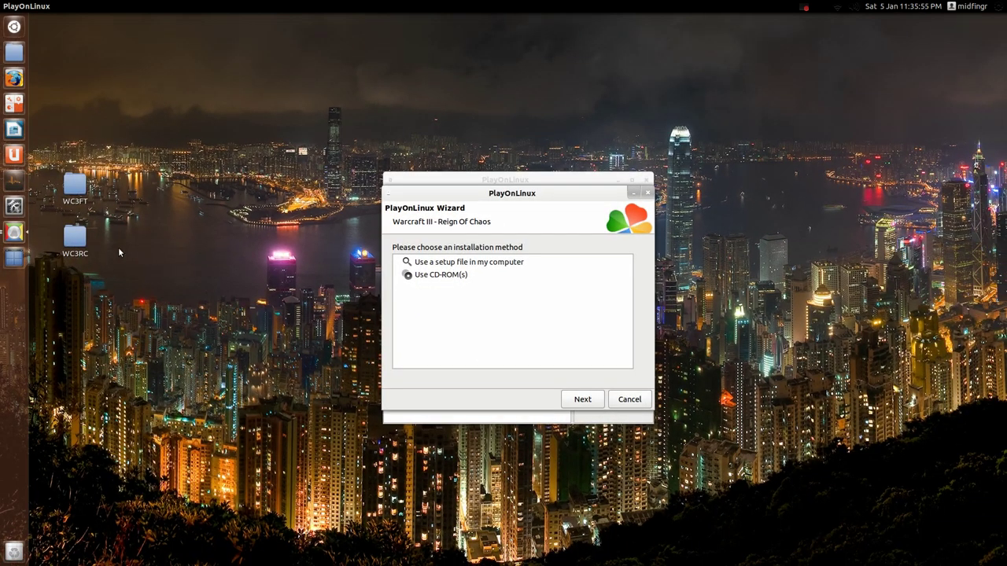
Step: Choose to use a setup file on the computer as the installation method and start browsing for it
{"action": "left_click", "coordinate": [75, 238]}
{"action": "left_click", "coordinate": [154, 268]}
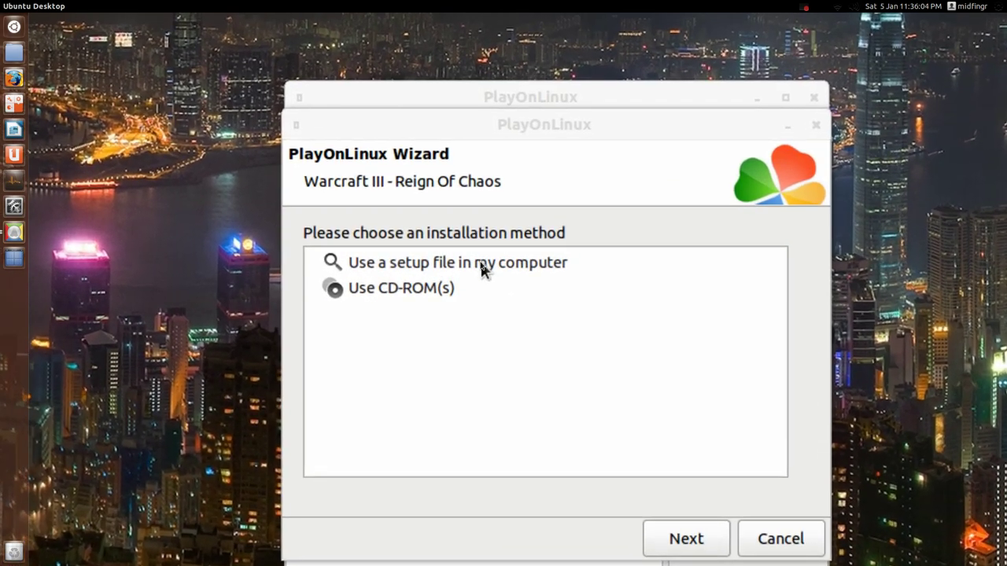
{"action": "left_click", "coordinate": [482, 267]}
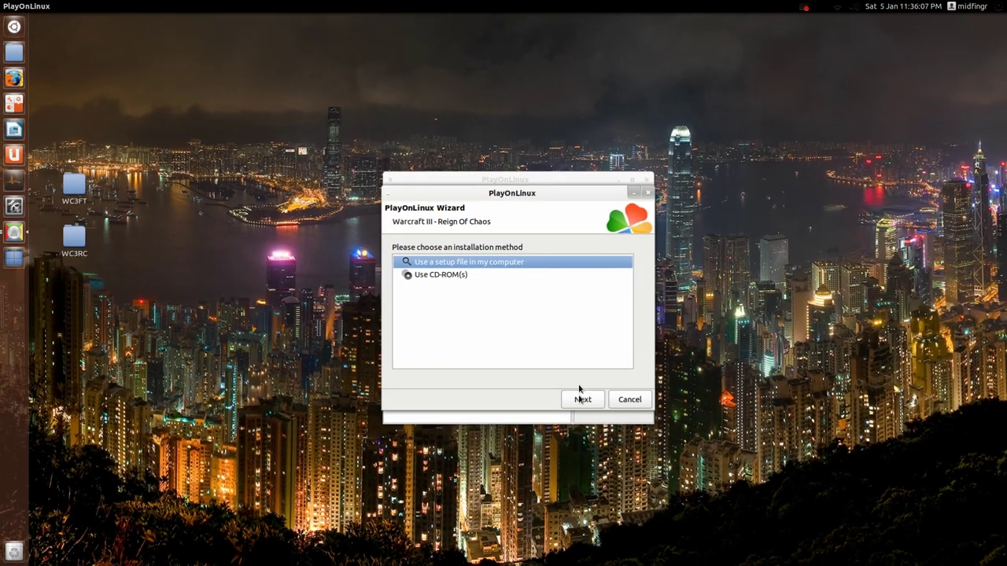
{"action": "left_click", "coordinate": [606, 489]}
{"action": "left_click", "coordinate": [516, 283]}
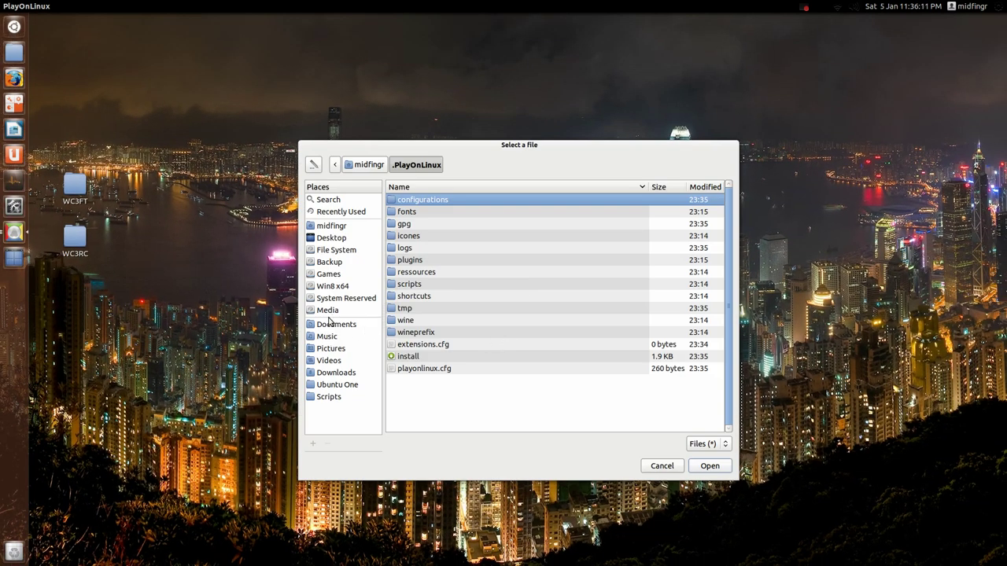
Step: Select install.exe from the WC3RC folder on the Desktop as the setup file
{"action": "left_click", "coordinate": [326, 238]}
{"action": "left_click", "coordinate": [420, 214]}
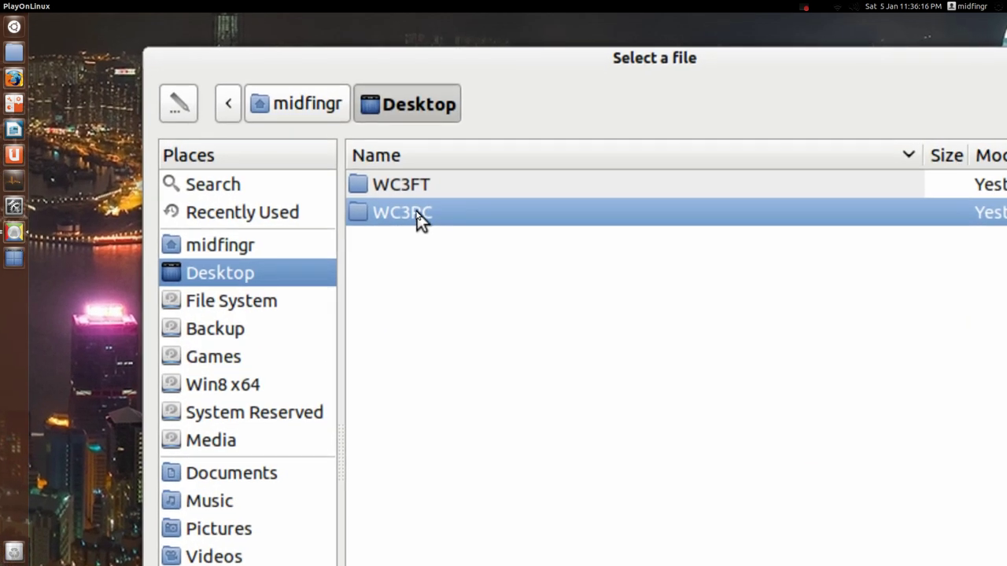
{"action": "double_click", "coordinate": [417, 213]}
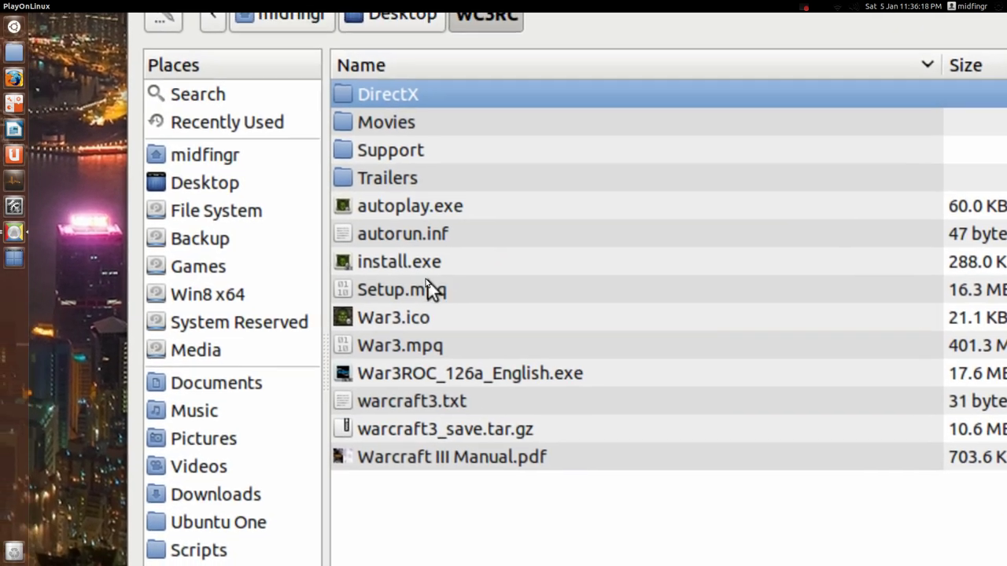
{"action": "left_click", "coordinate": [423, 354]}
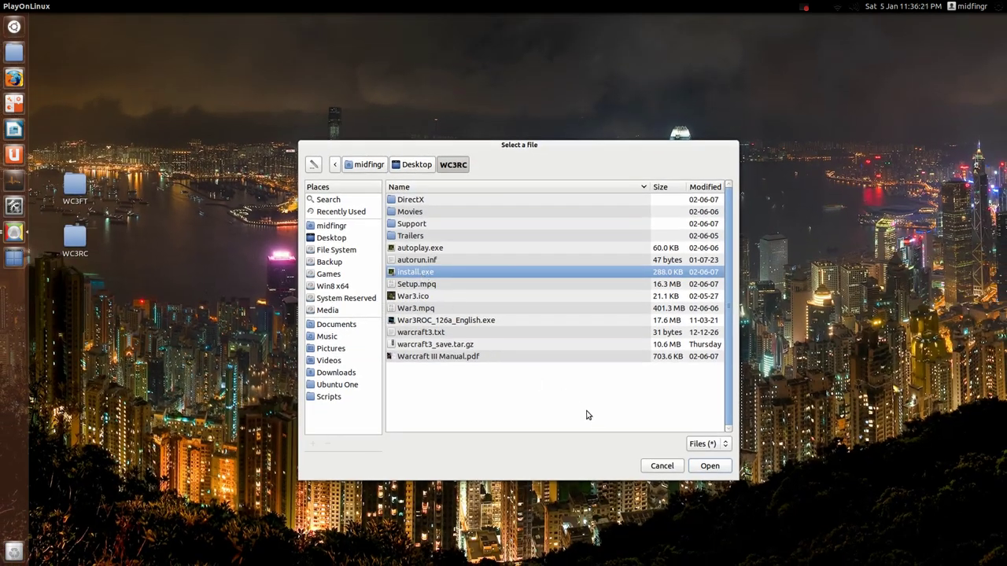
{"action": "left_click", "coordinate": [697, 468]}
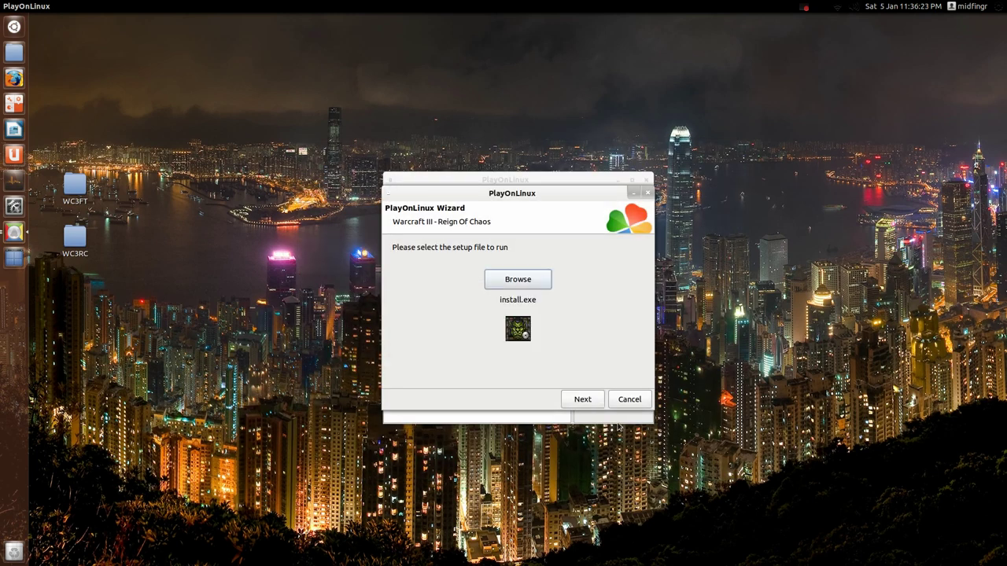
Step: Run the chosen setup file, start the Warcraft III installation and agree to its license agreement
{"action": "left_click", "coordinate": [579, 400]}
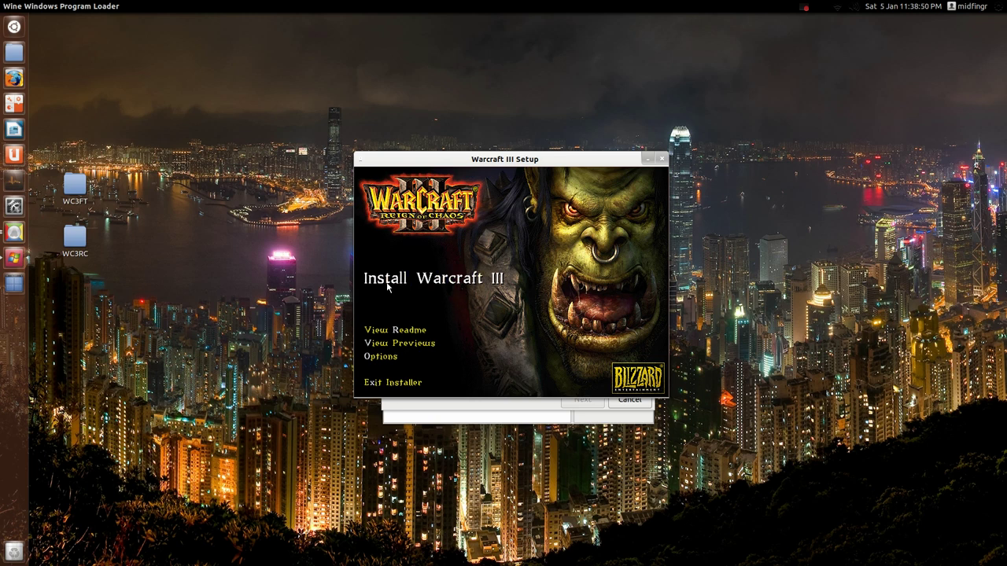
{"action": "left_click", "coordinate": [474, 281]}
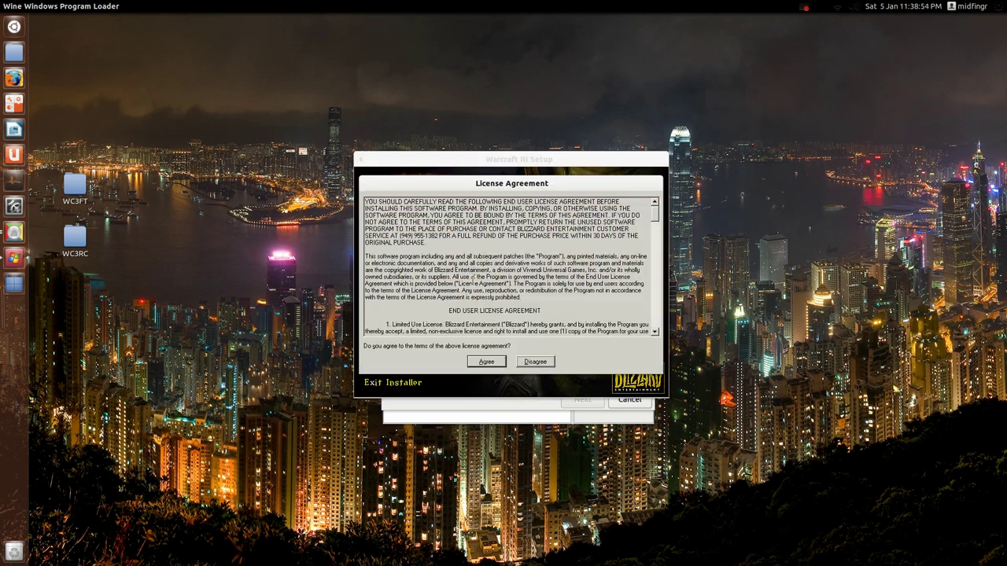
{"action": "left_click", "coordinate": [485, 361]}
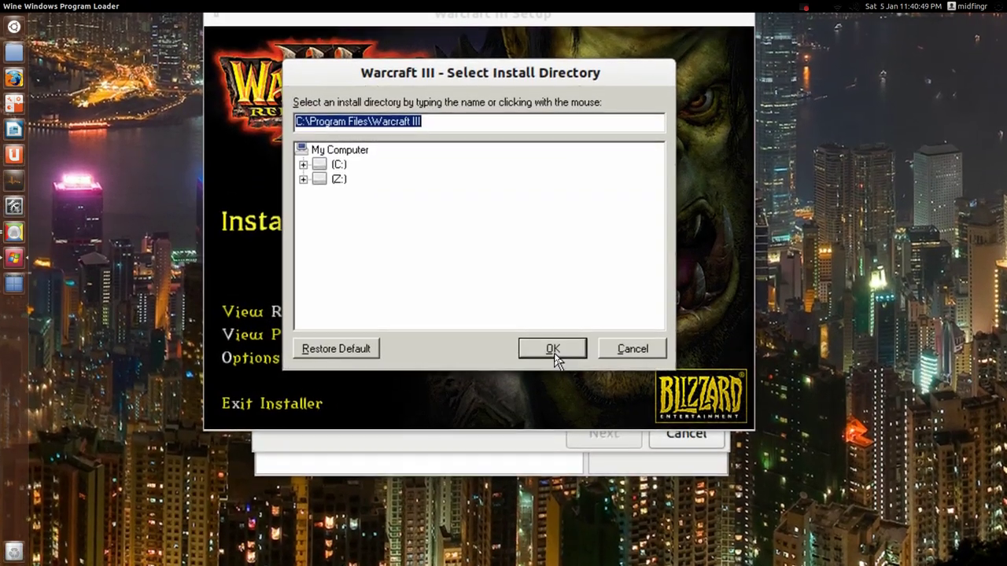
Step: Install the game into C:\Program Files\Warcraft III without a desktop shortcut and exit the Warcraft III installer
{"action": "left_click", "coordinate": [553, 352]}
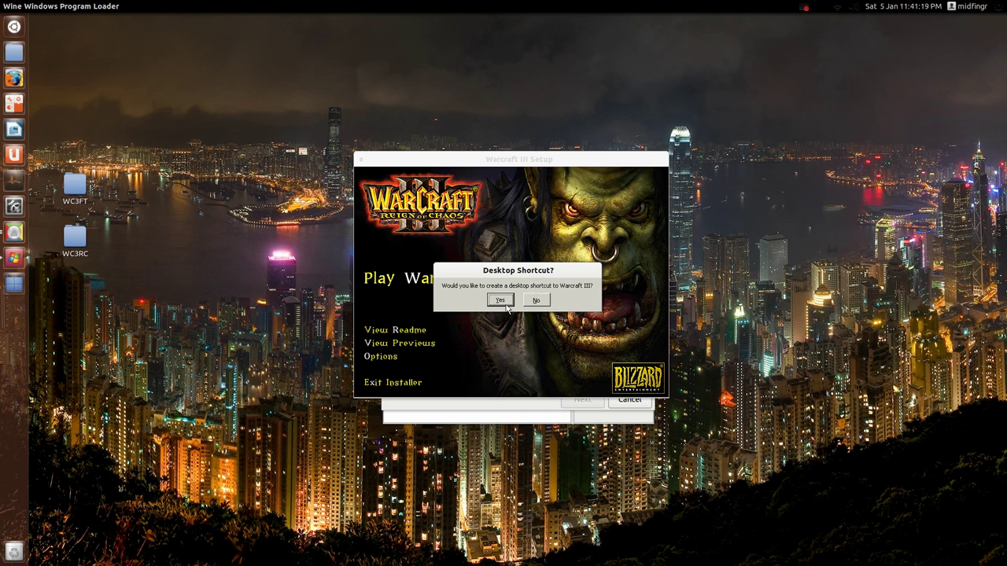
{"action": "left_click", "coordinate": [536, 301]}
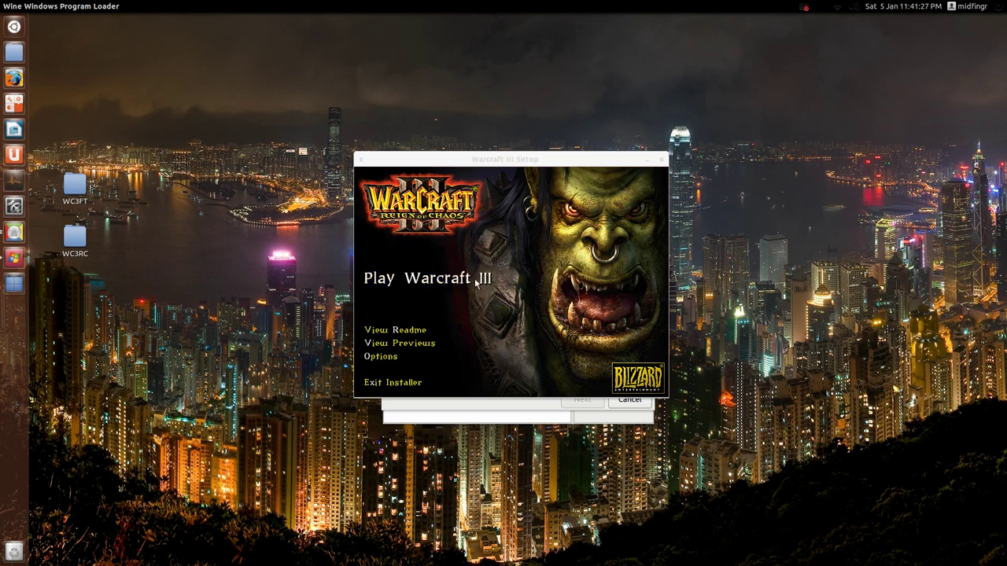
{"action": "left_click", "coordinate": [391, 384]}
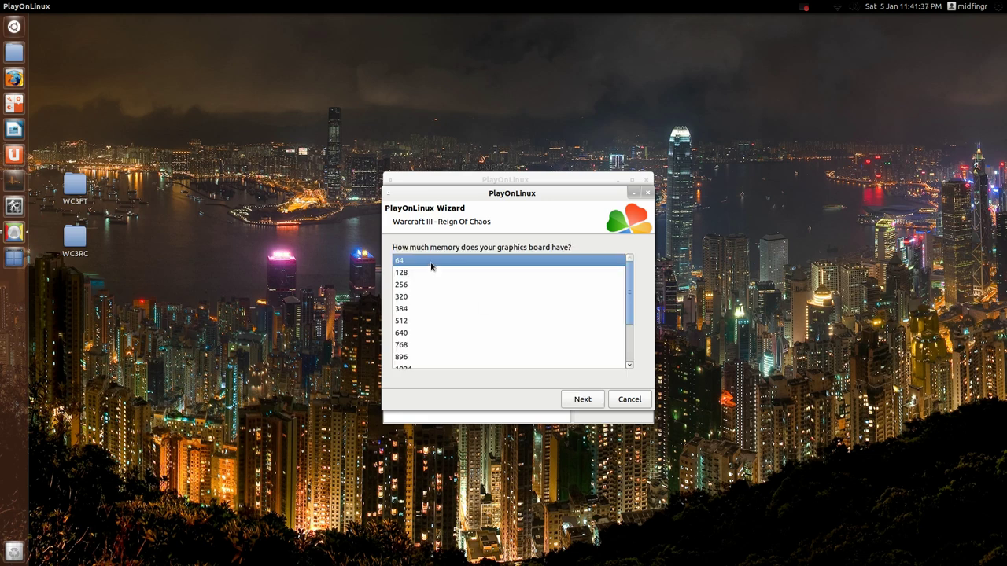
Step: Set the graphics board memory to 1024 and complete the PlayOnLinux wizard
{"action": "scroll", "coordinate": [431, 265], "scroll_direction": "down", "scroll_amount": 3}
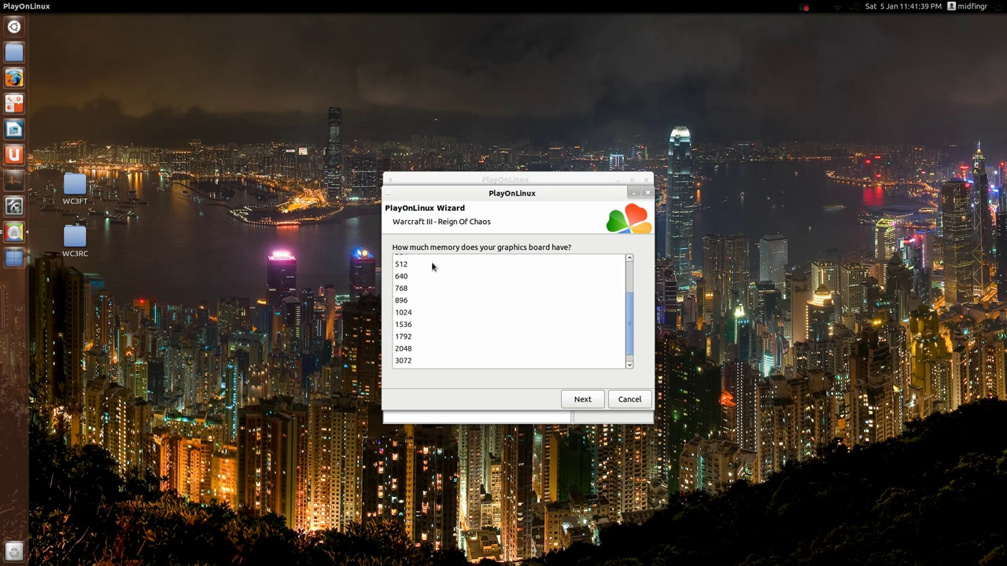
{"action": "scroll", "coordinate": [462, 291], "scroll_direction": "up", "scroll_amount": 3}
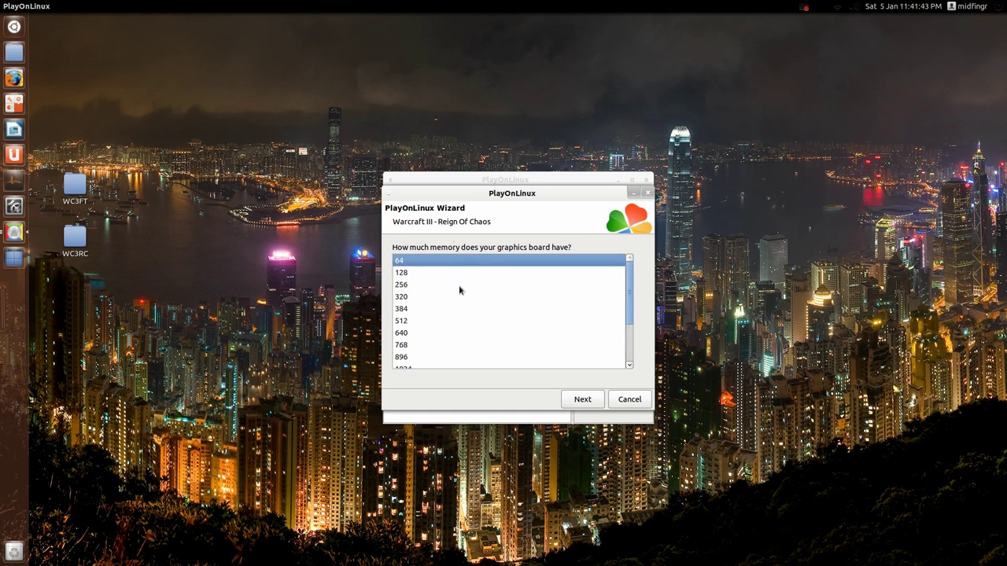
{"action": "scroll", "coordinate": [461, 288], "scroll_direction": "down", "scroll_amount": 3}
{"action": "left_click", "coordinate": [405, 305]}
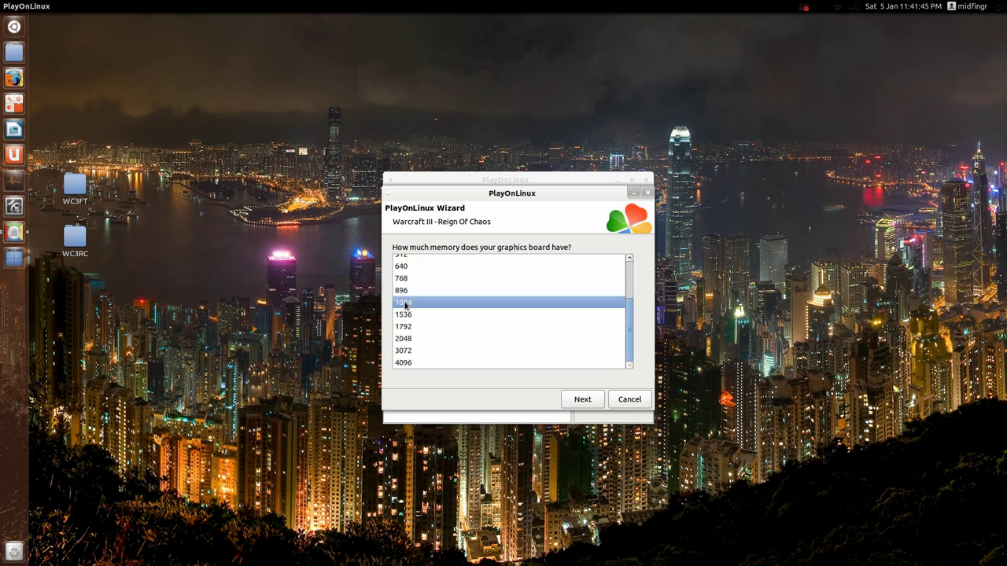
{"action": "left_click", "coordinate": [580, 399]}
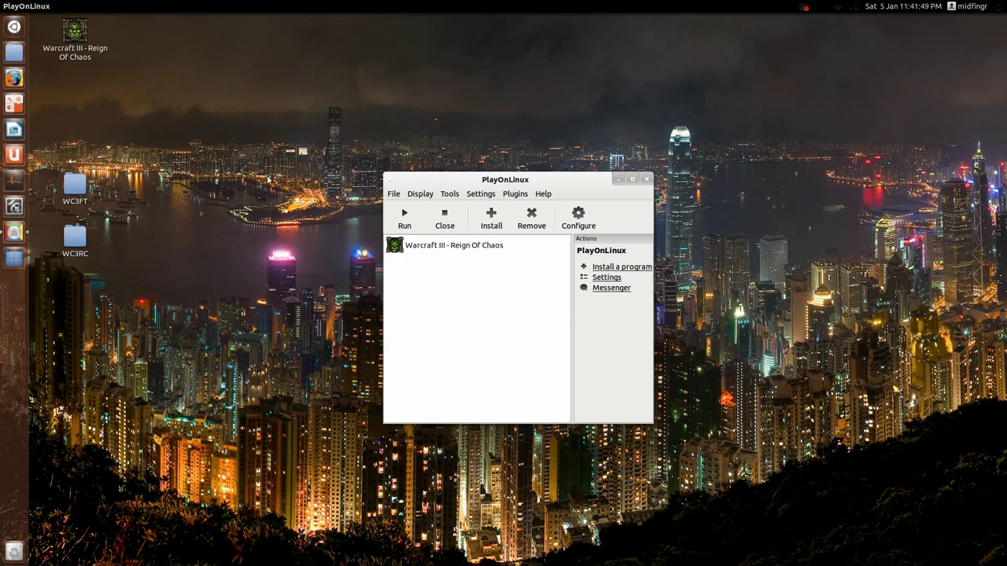
{"action": "left_click", "coordinate": [169, 119]}
{"action": "scroll", "coordinate": [85, 62], "scroll_direction": "up", "scroll_amount": 5}
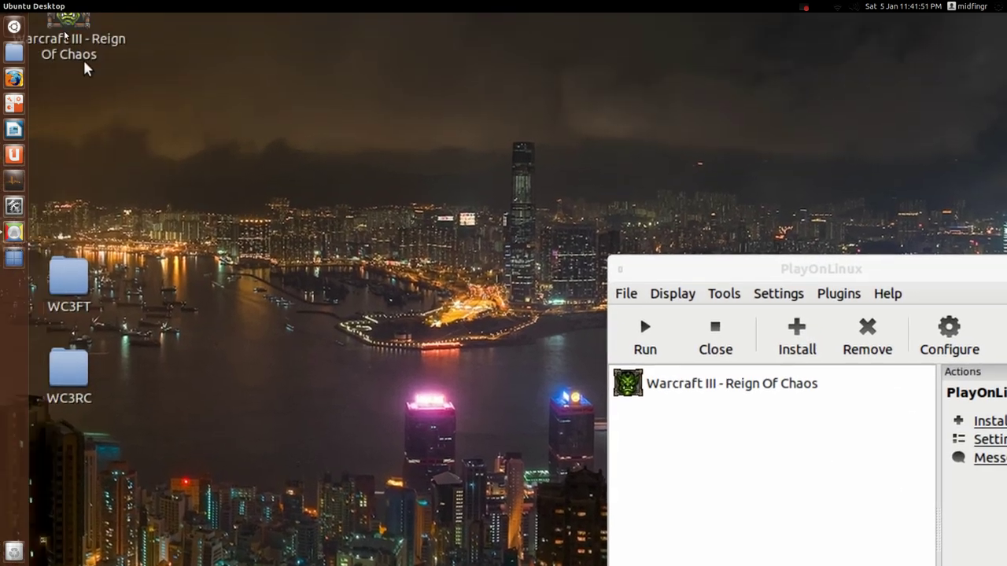
{"action": "scroll", "coordinate": [78, 57], "scroll_direction": "down", "scroll_amount": 5}
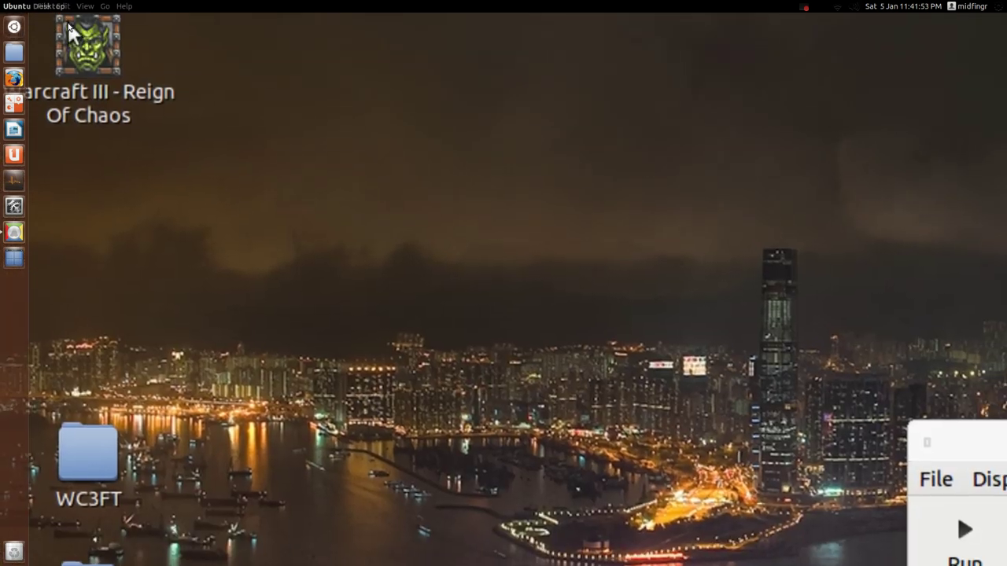
{"action": "scroll", "coordinate": [241, 106], "scroll_direction": "up", "scroll_amount": 4}
{"action": "scroll", "coordinate": [241, 105], "scroll_direction": "down", "scroll_amount": 4}
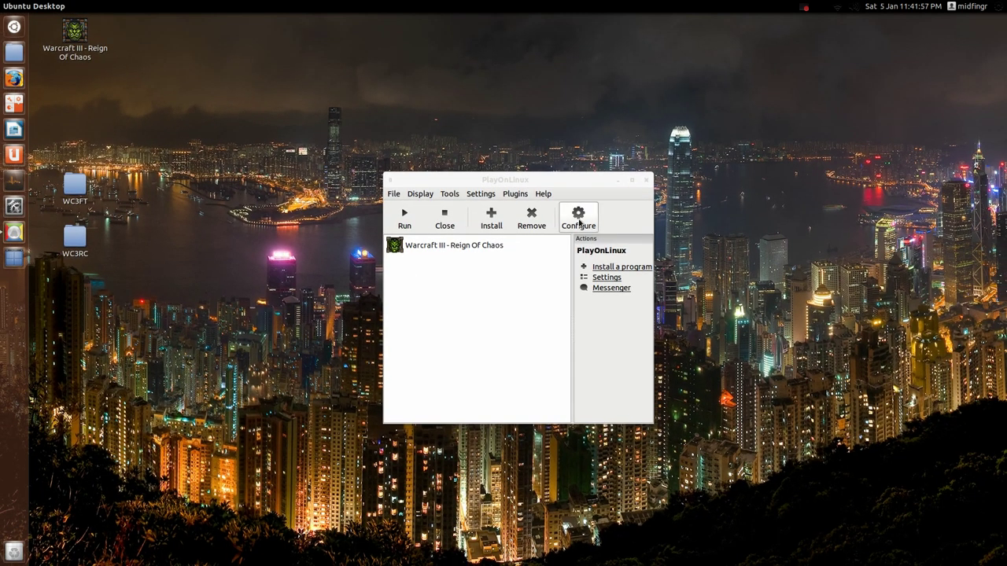
Step: Open the Wine settings for Warcraft III - Reign Of Chaos in the PlayOnLinux configuration
{"action": "left_click", "coordinate": [578, 221]}
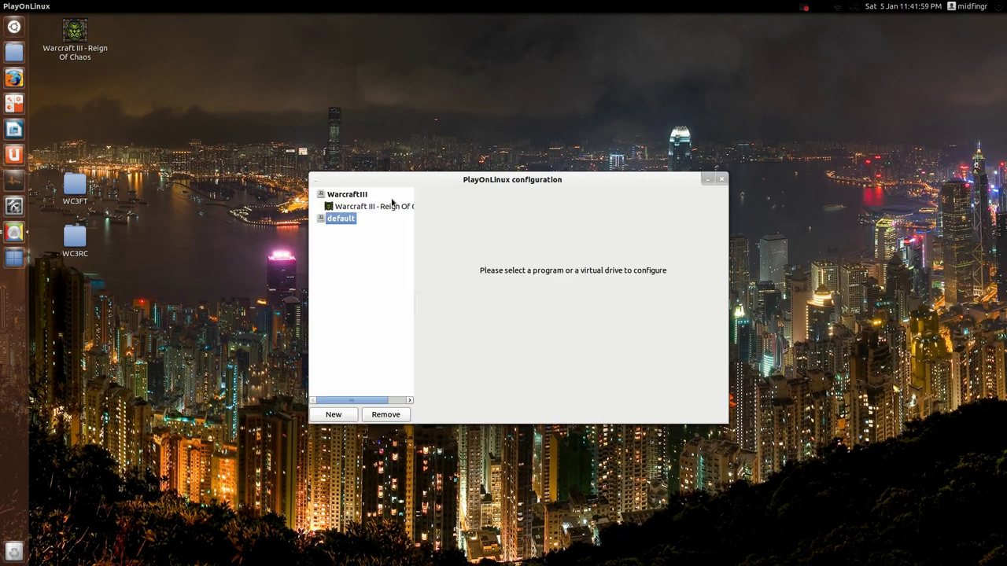
{"action": "left_click", "coordinate": [389, 206]}
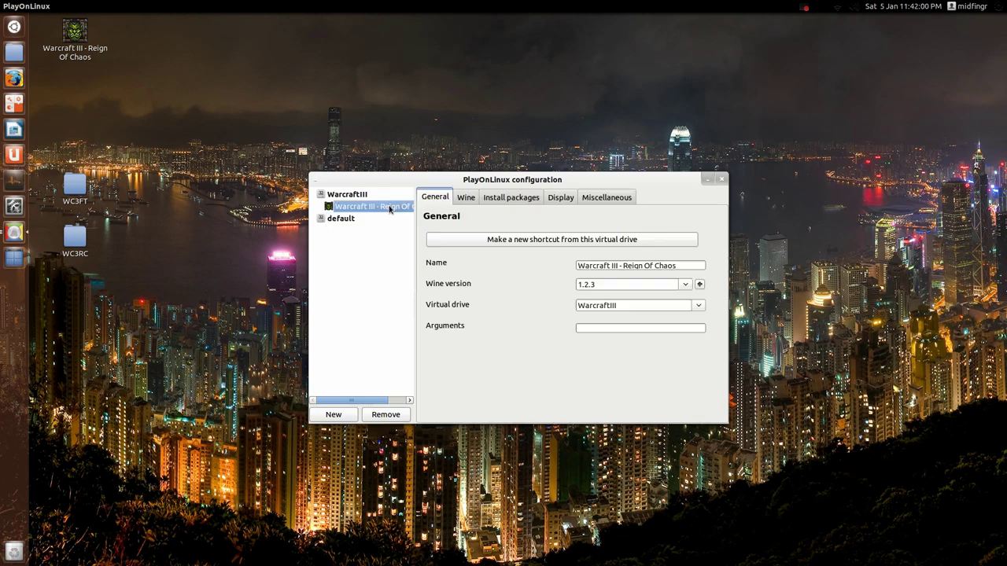
{"action": "left_click", "coordinate": [465, 198]}
{"action": "scroll", "coordinate": [465, 198], "scroll_direction": "up", "scroll_amount": 3}
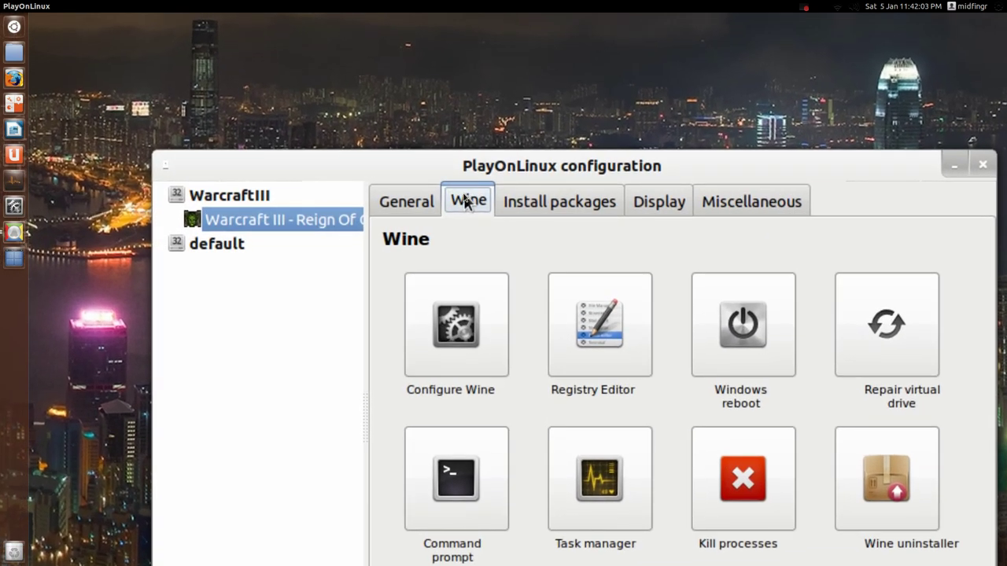
Step: Open the Wine configuration for Warcraft III, accept the recommended ALSA sound driver and apply it
{"action": "scroll", "coordinate": [465, 200], "scroll_direction": "down", "scroll_amount": 3}
{"action": "scroll", "coordinate": [456, 283], "scroll_direction": "up", "scroll_amount": 5}
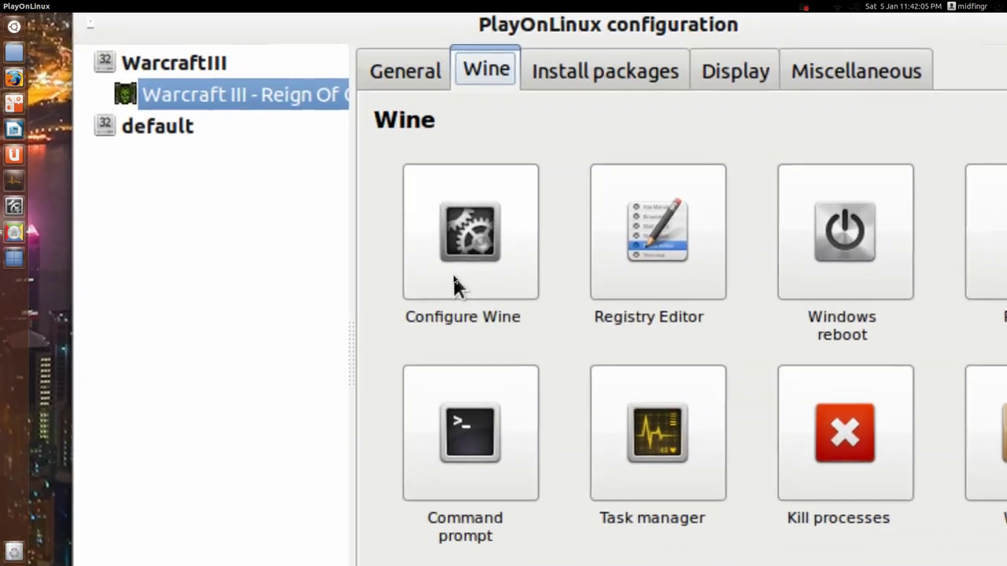
{"action": "scroll", "coordinate": [456, 285], "scroll_direction": "down", "scroll_amount": 5}
{"action": "left_click", "coordinate": [467, 265]}
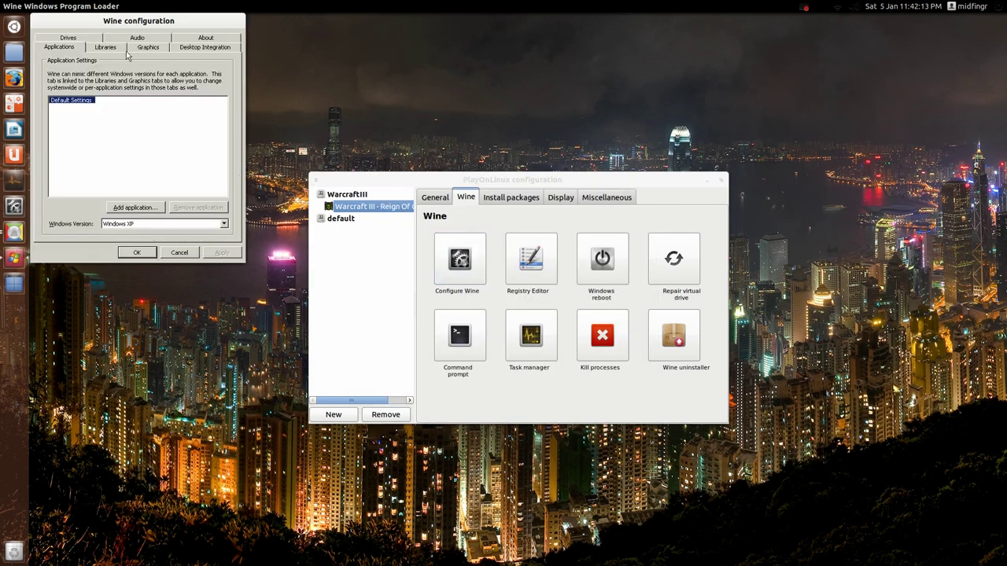
{"action": "left_click", "coordinate": [135, 39]}
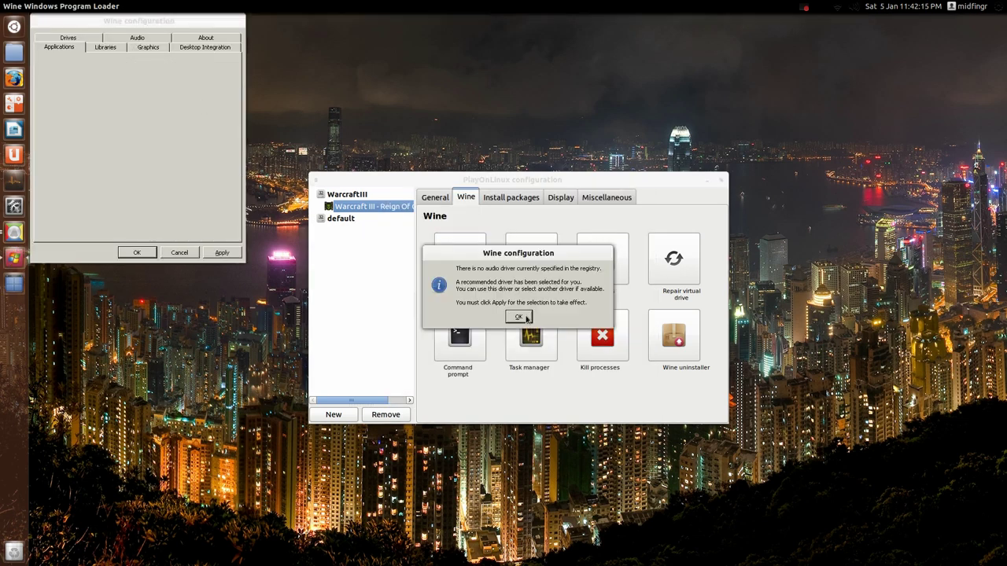
{"action": "left_click", "coordinate": [520, 317]}
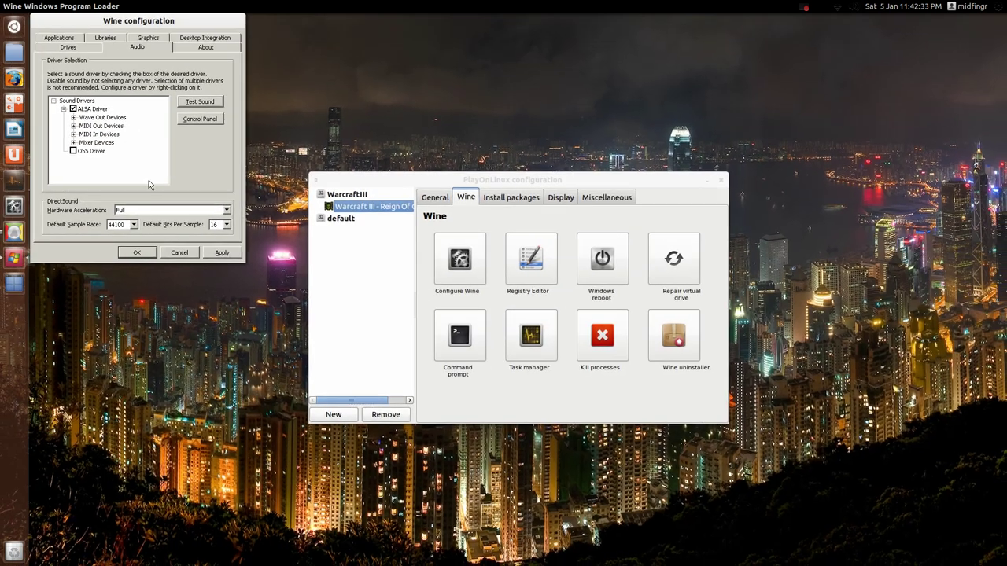
{"action": "left_click", "coordinate": [222, 252]}
Step: Enable virtual desktop emulation in the Wine graphics settings, apply it and close the configuration windows
{"action": "left_click", "coordinate": [137, 39]}
{"action": "left_click", "coordinate": [85, 104]}
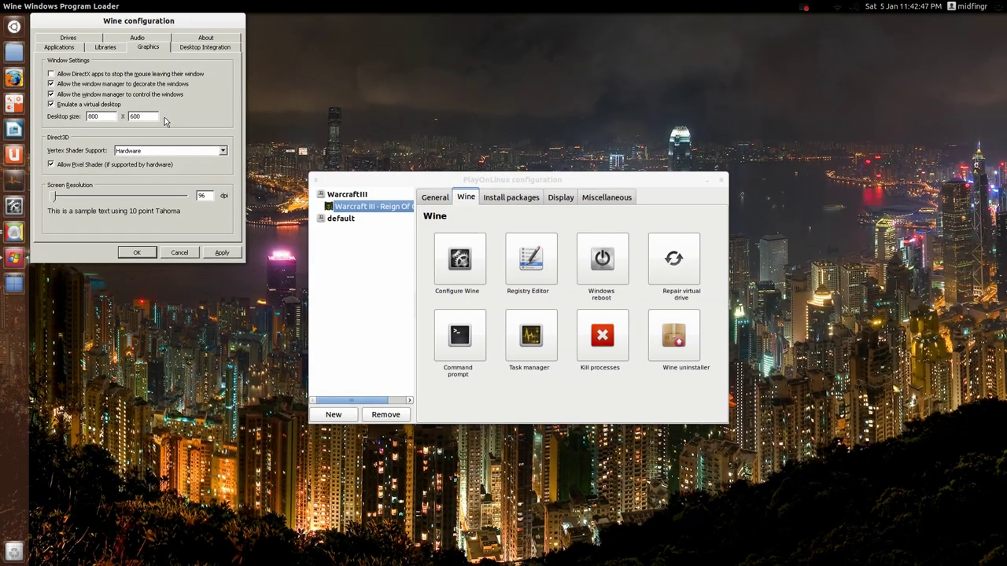
{"action": "left_click", "coordinate": [221, 253]}
{"action": "left_click", "coordinate": [137, 252]}
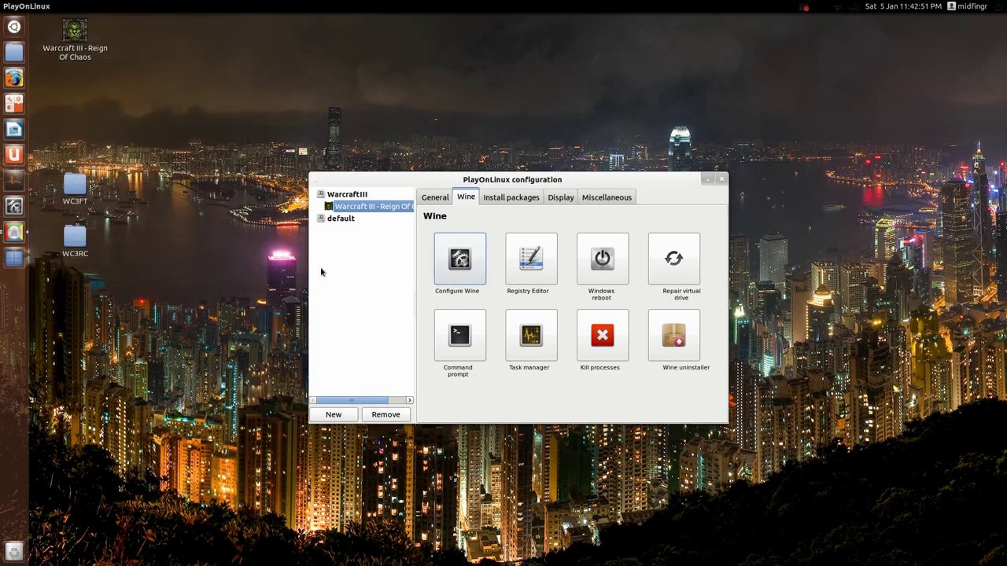
{"action": "left_click", "coordinate": [721, 182]}
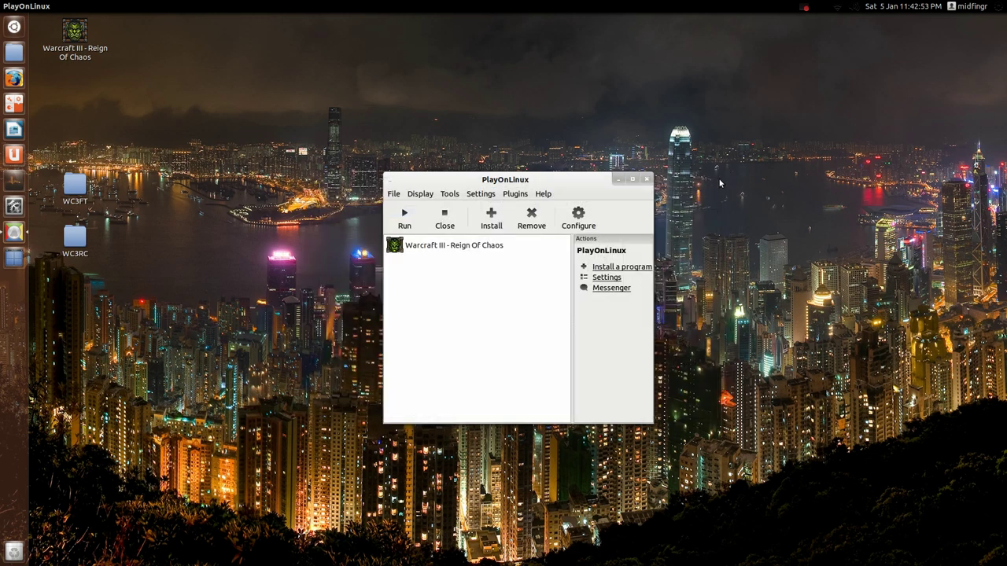
Step: Check the WC3RC desktop folder for the patch file War3ROC_126a_English.exe and close the folder
{"action": "left_click", "coordinate": [221, 225]}
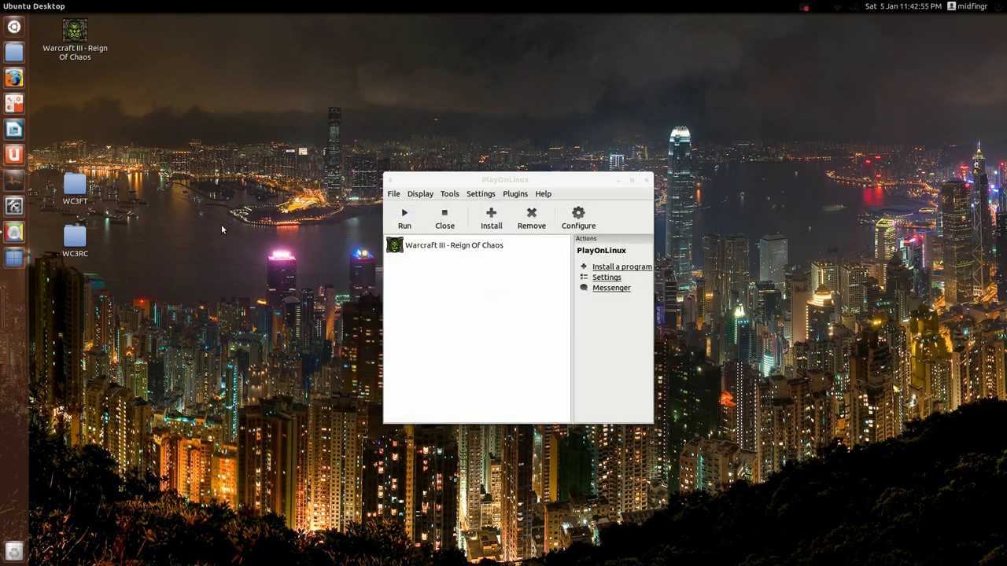
{"action": "left_click", "coordinate": [77, 243]}
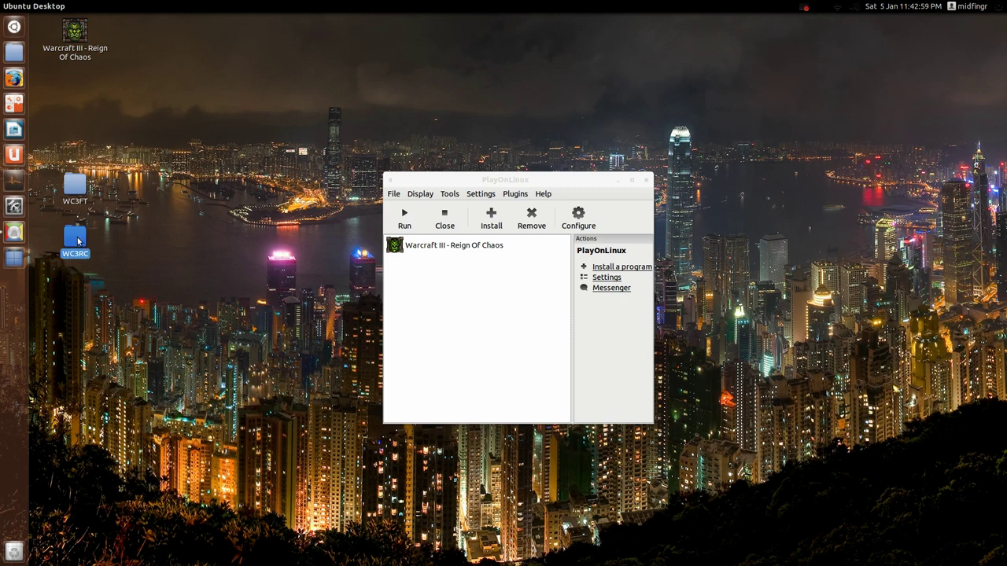
{"action": "double_click", "coordinate": [77, 242]}
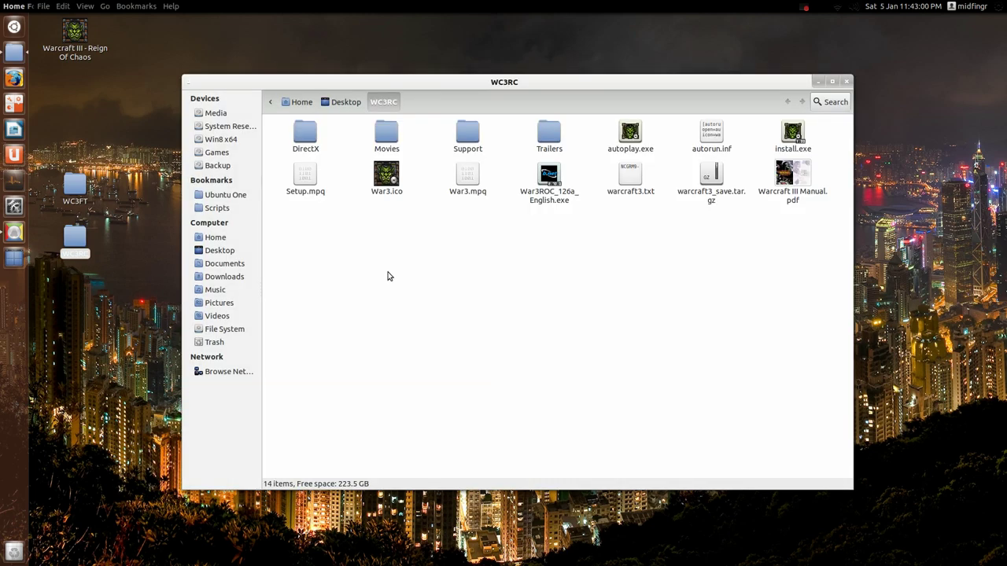
{"action": "left_click", "coordinate": [553, 203]}
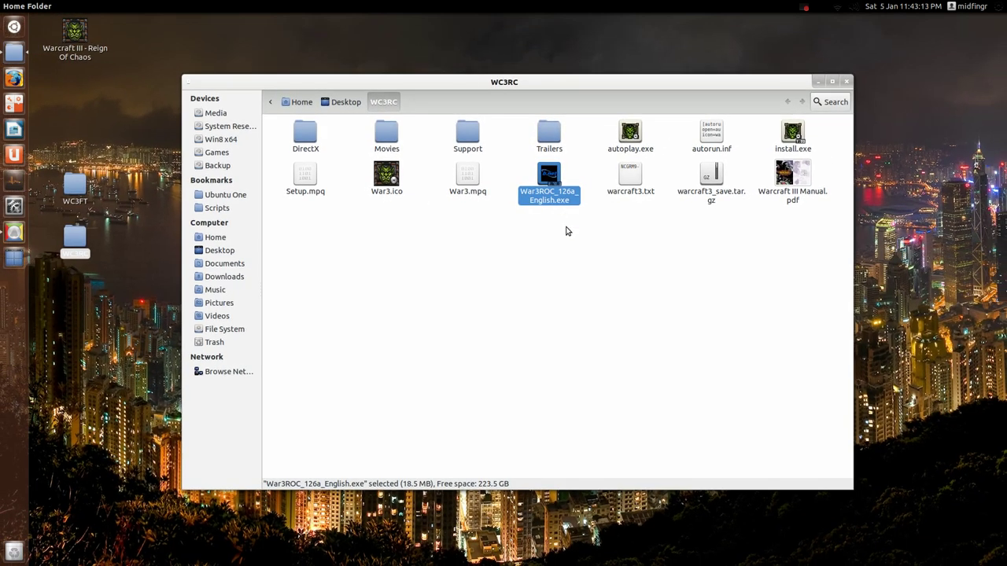
{"action": "left_click", "coordinate": [846, 81]}
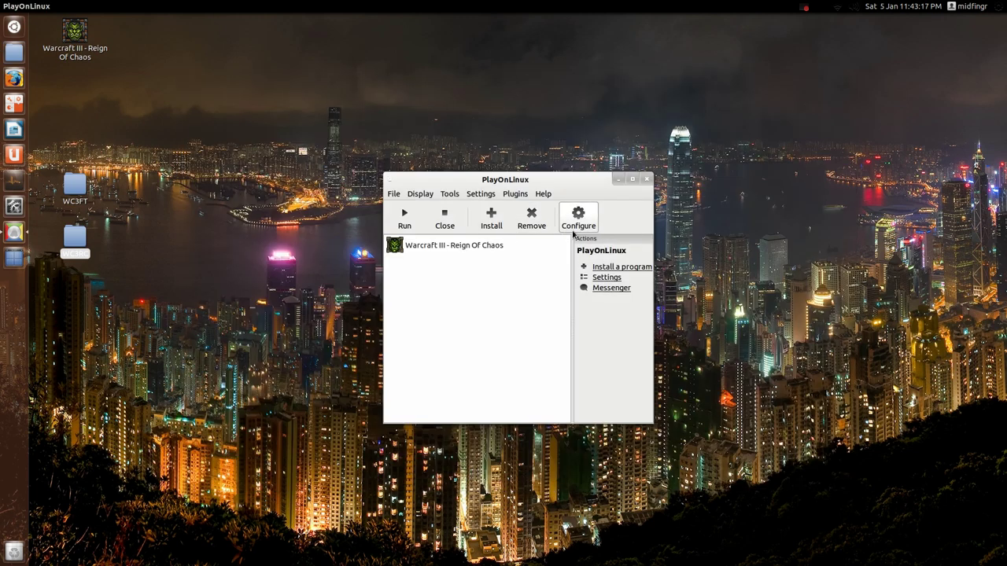
Step: Search PlayOnLinux's installable patches for "warc" and start the Warcraft III: Reign of Chaos installation script
{"action": "left_click", "coordinate": [492, 220]}
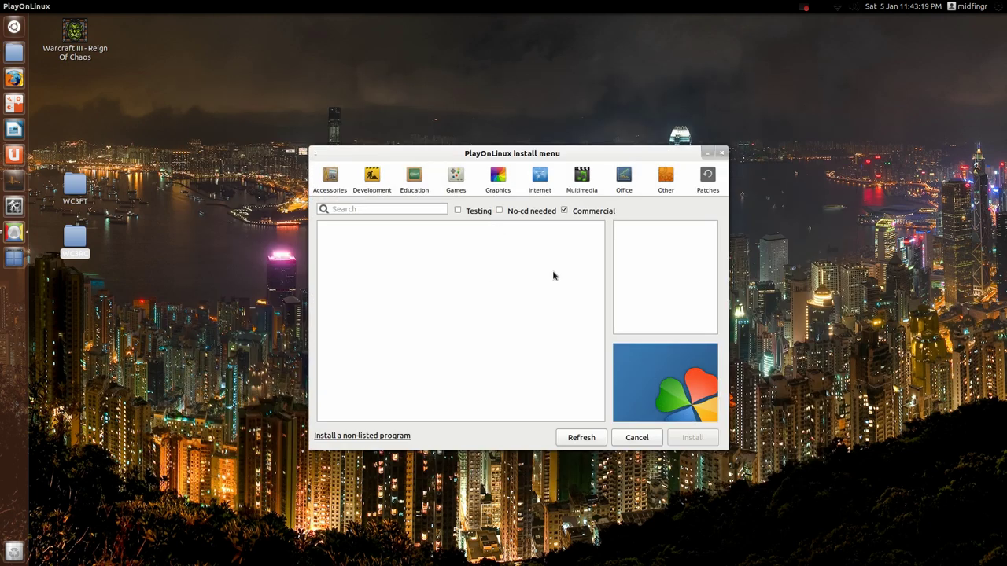
{"action": "left_click", "coordinate": [707, 176]}
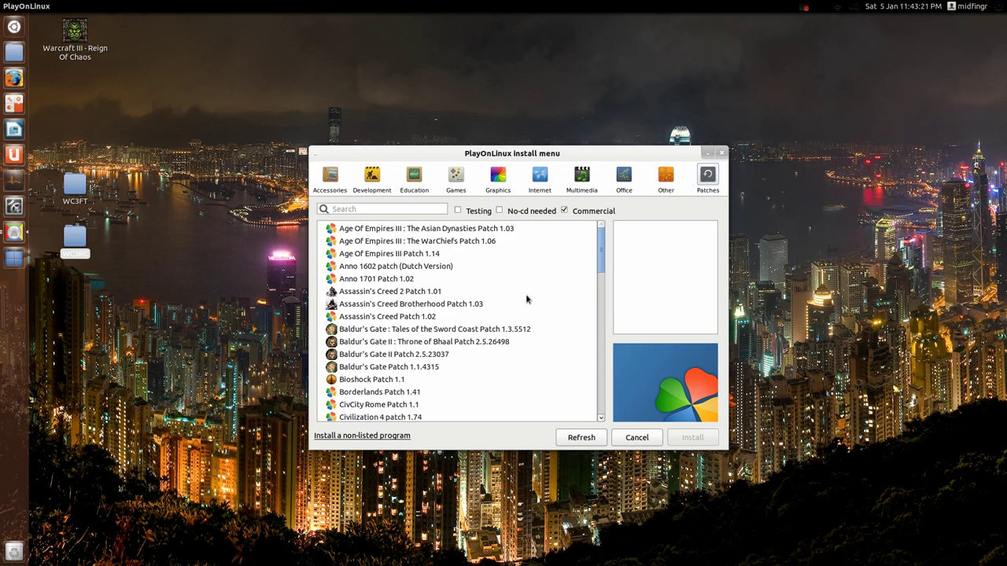
{"action": "left_click", "coordinate": [369, 209]}
{"action": "type", "text": "war"}
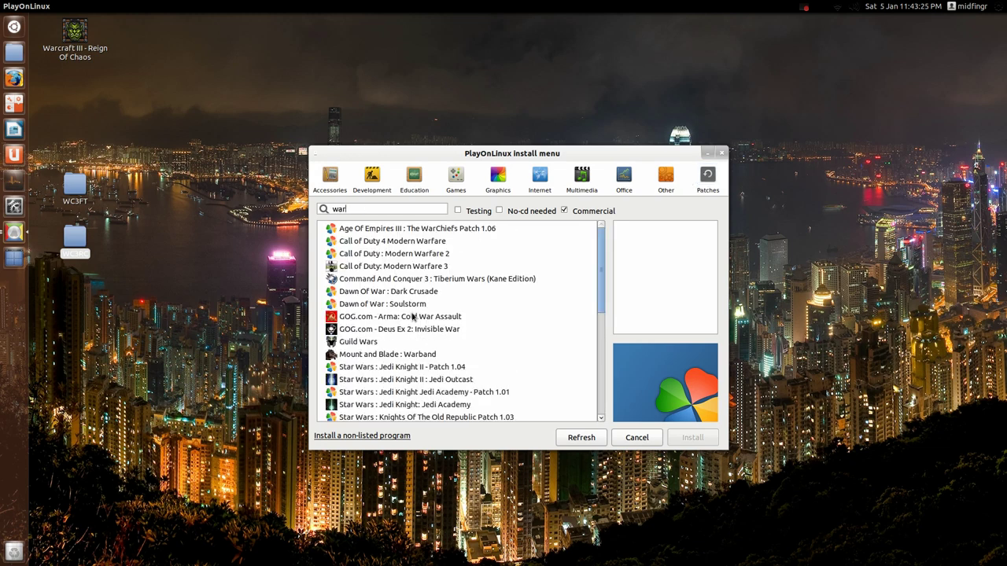
{"action": "type", "text": "c"}
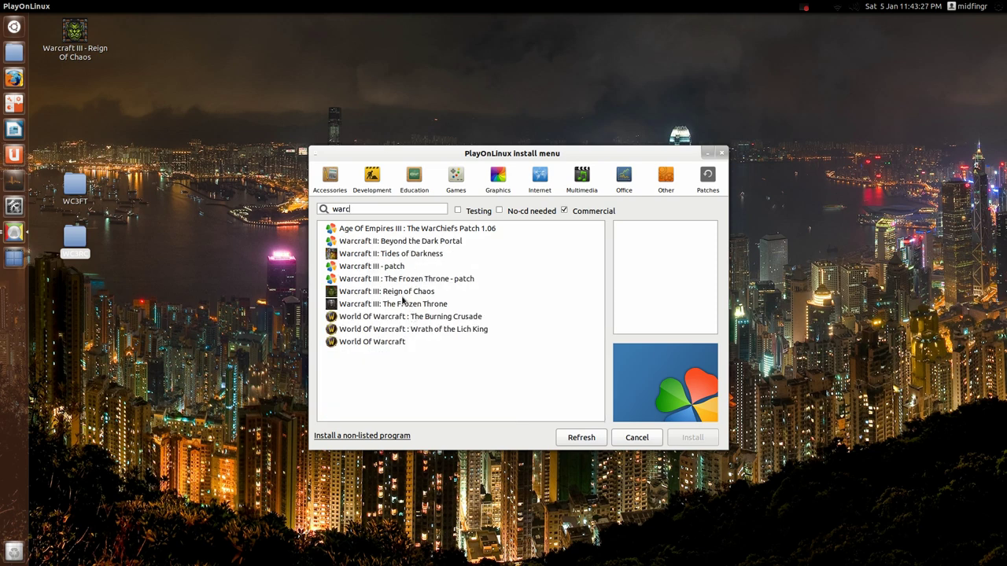
{"action": "left_click", "coordinate": [400, 291]}
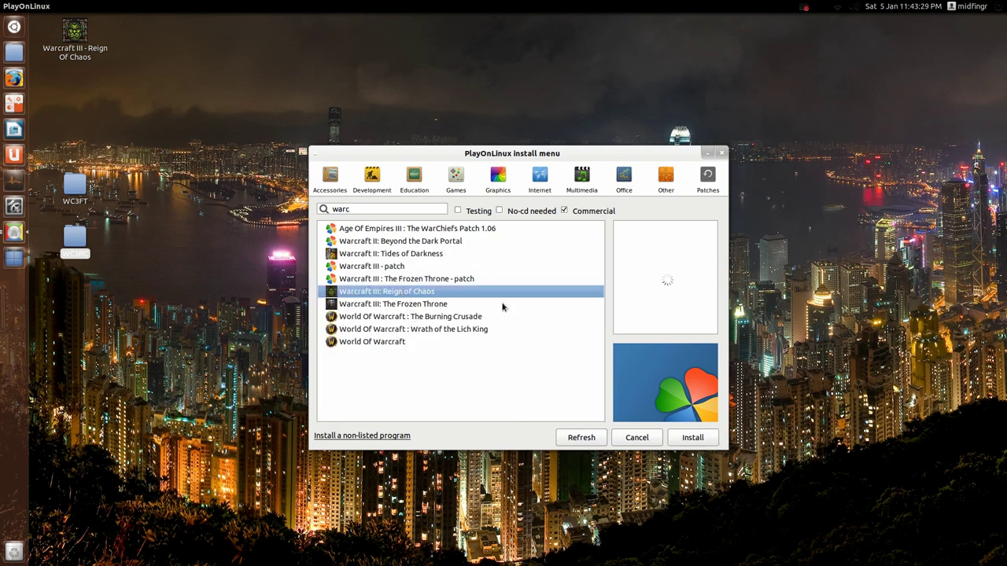
{"action": "left_click", "coordinate": [692, 438]}
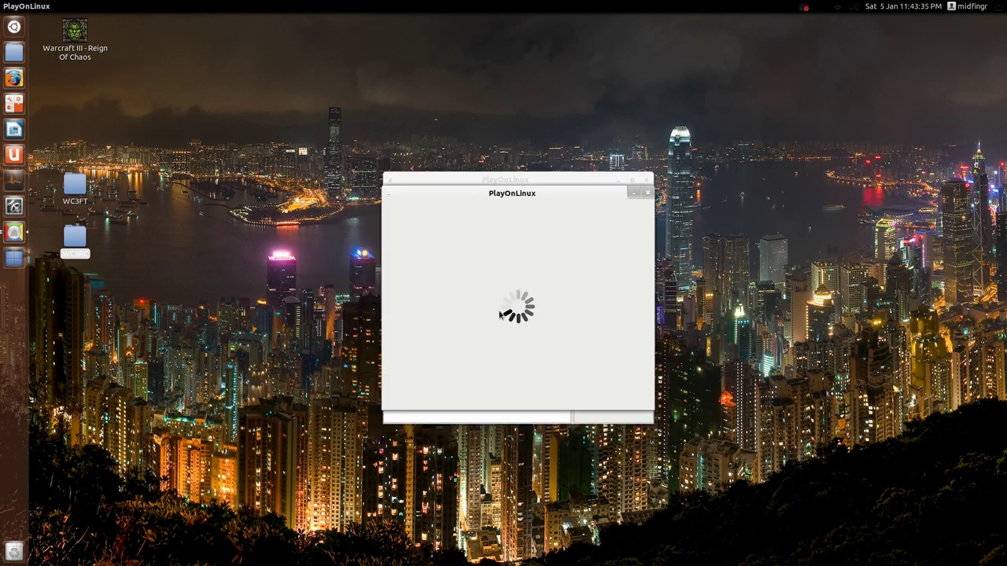
Step: Run War3ROC_126a_English.exe from the Desktop's WC3RC folder as the wizard's setup file, and quit the game once patched
{"action": "left_click", "coordinate": [582, 400]}
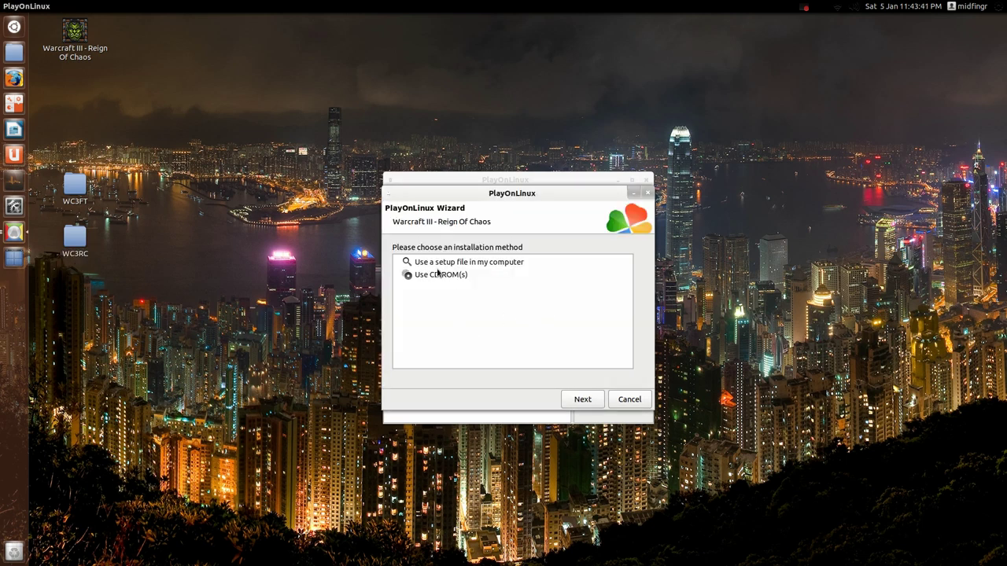
{"action": "left_click", "coordinate": [462, 266]}
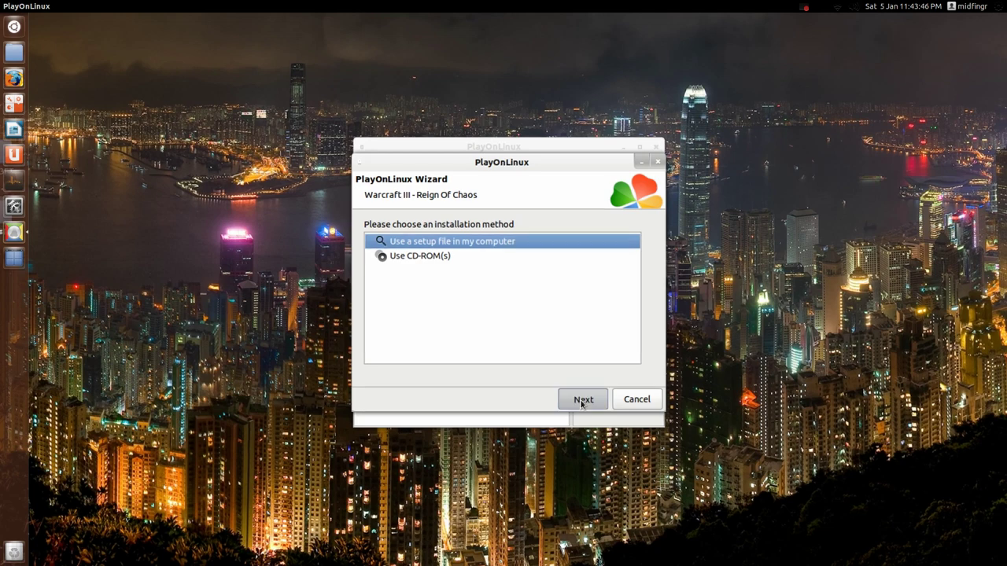
{"action": "left_click", "coordinate": [596, 422]}
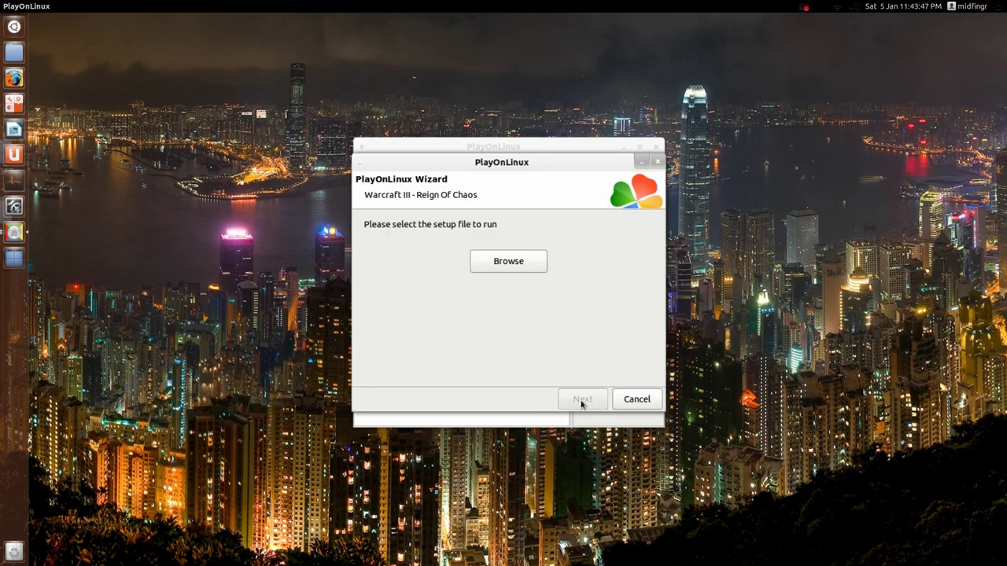
{"action": "left_click", "coordinate": [513, 277]}
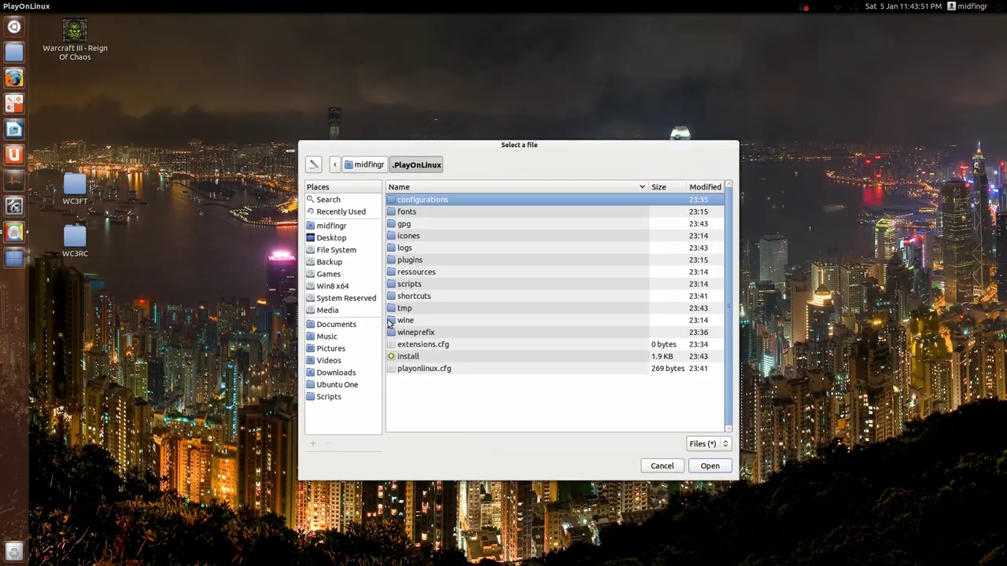
{"action": "left_click", "coordinate": [308, 204]}
{"action": "double_click", "coordinate": [431, 213]}
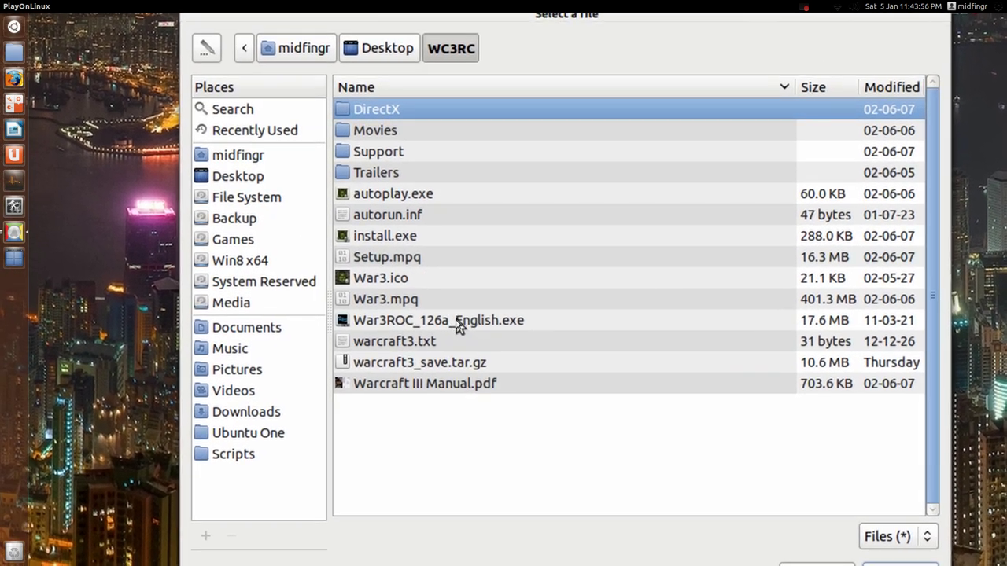
{"action": "left_click", "coordinate": [457, 315]}
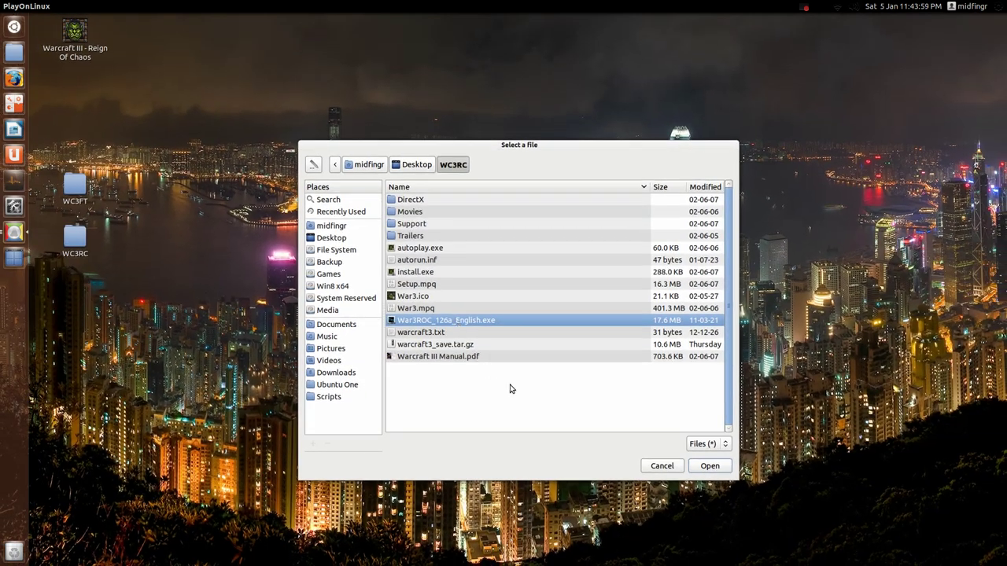
{"action": "left_click", "coordinate": [695, 468]}
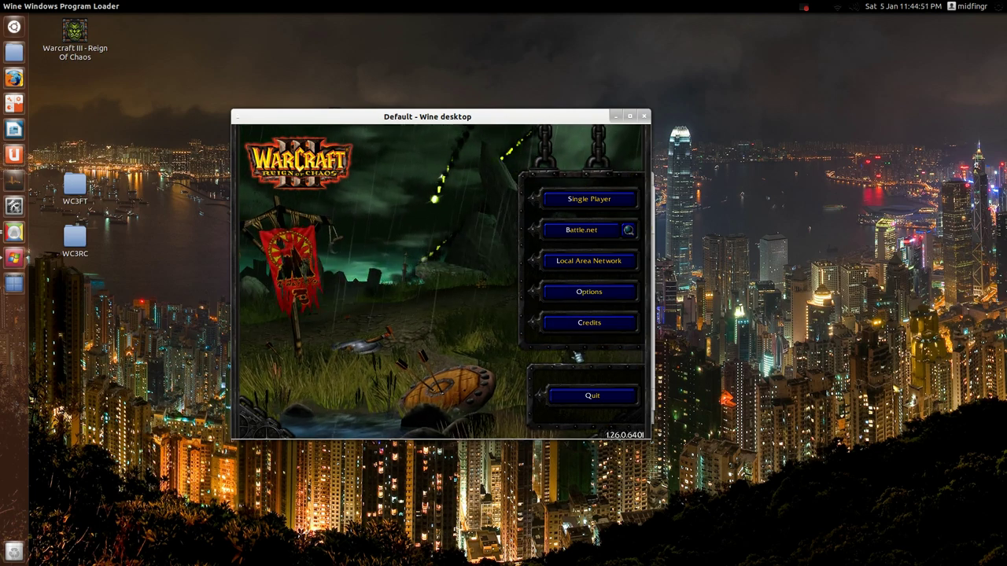
{"action": "left_click", "coordinate": [581, 396]}
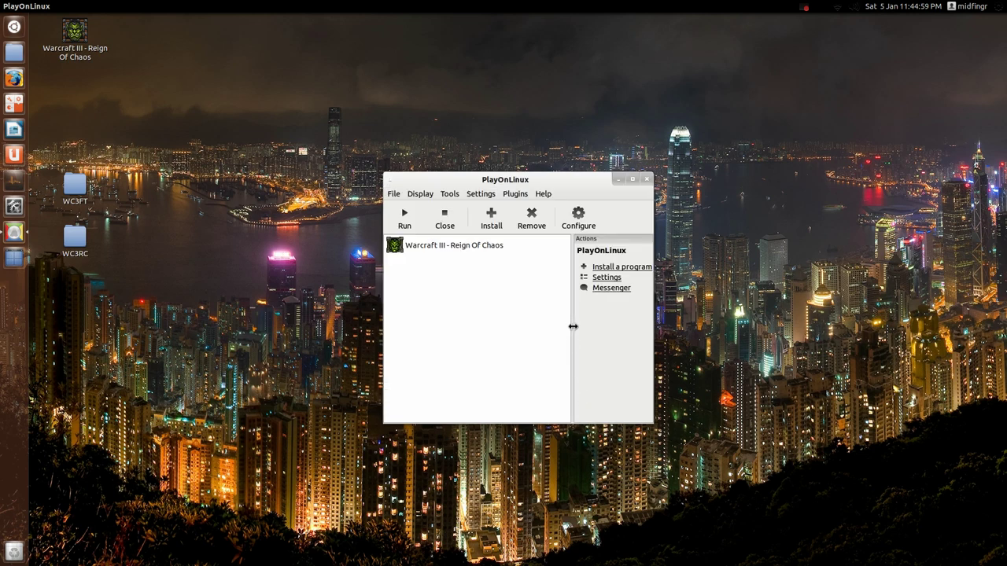
Step: Add the argument -opengl to Warcraft III - Reign Of Chaos in the PlayOnLinux configuration and close it
{"action": "left_click", "coordinate": [576, 219]}
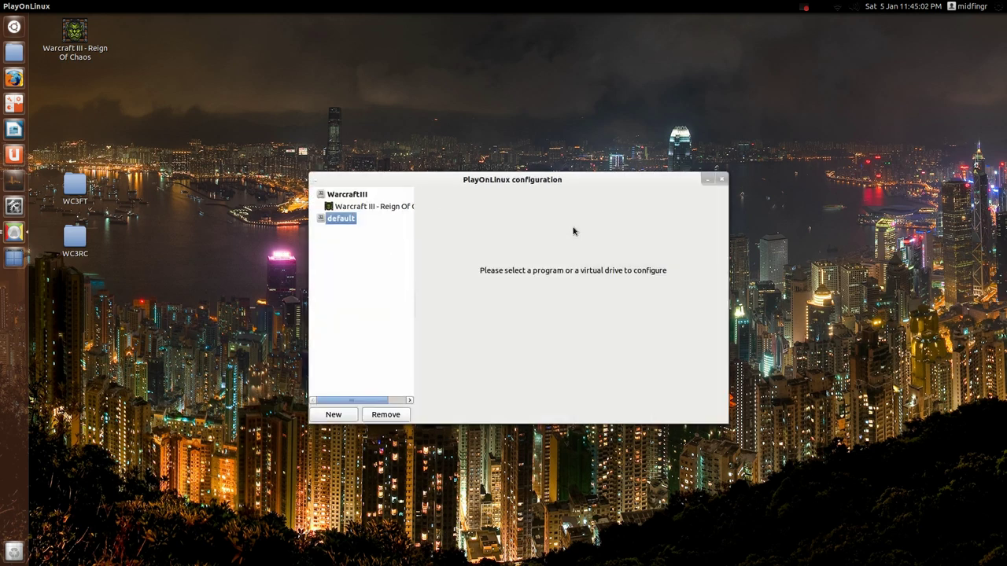
{"action": "left_click", "coordinate": [376, 206]}
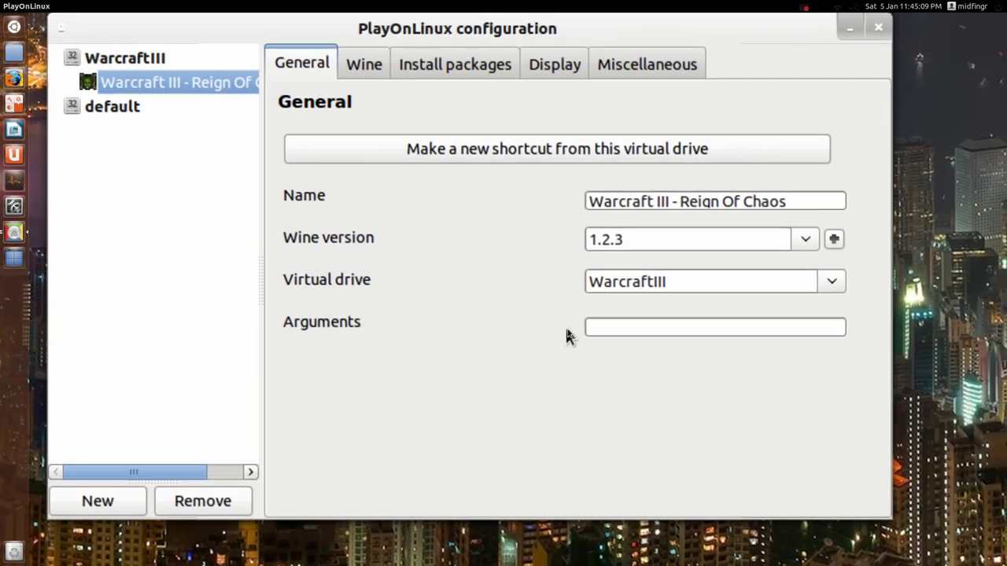
{"action": "left_click", "coordinate": [621, 327]}
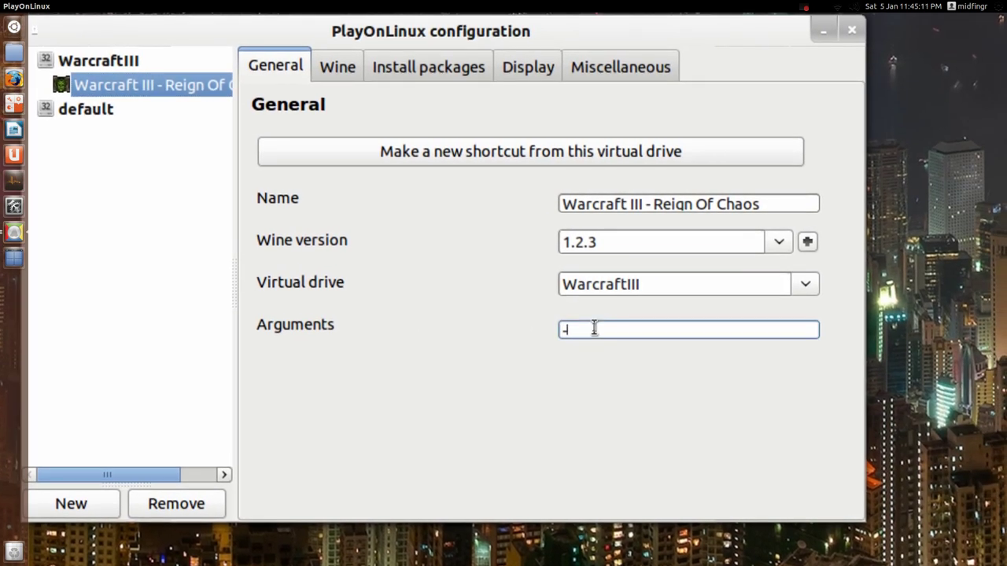
{"action": "type", "text": "-ope"}
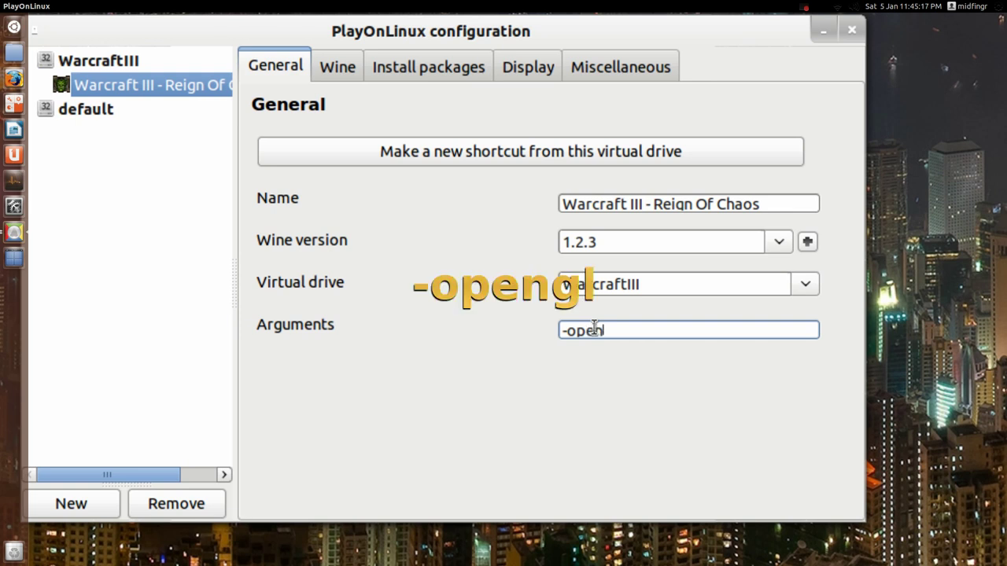
{"action": "type", "text": "ngl"}
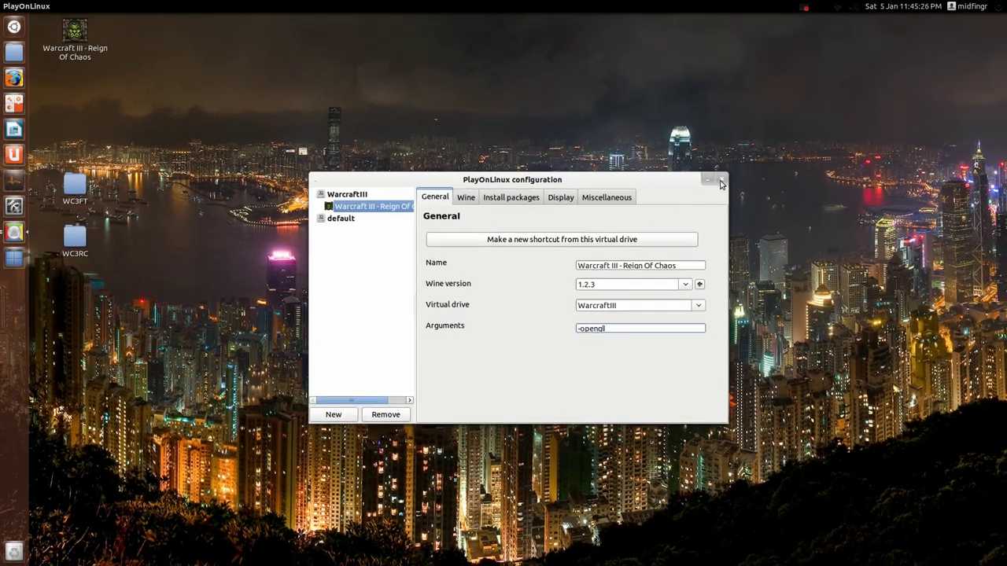
{"action": "left_click", "coordinate": [721, 184]}
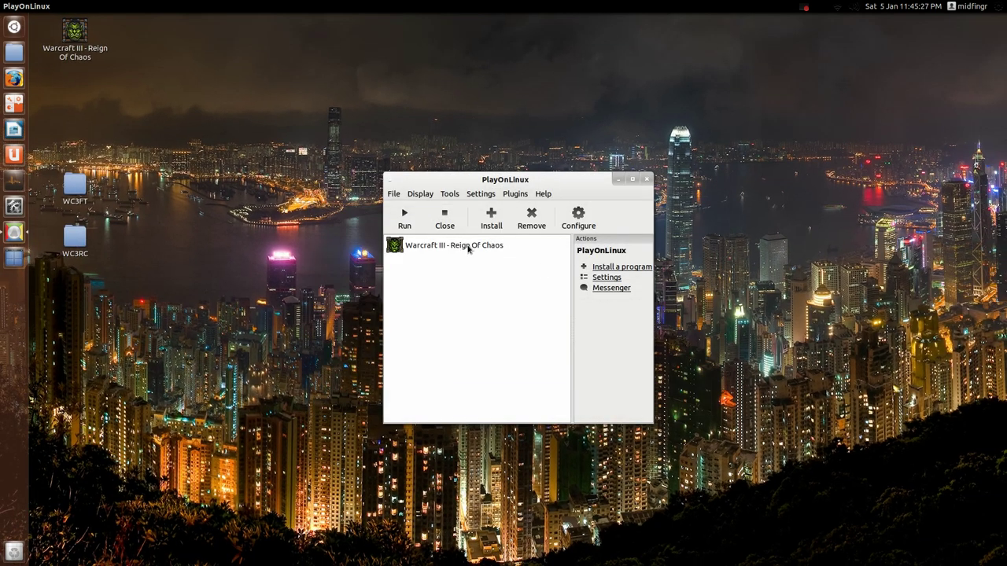
Step: Run Warcraft III - Reign Of Chaos, check the resolutions offered in its video options, cancel the options and quit the game
{"action": "left_click", "coordinate": [467, 247]}
{"action": "left_click", "coordinate": [404, 220]}
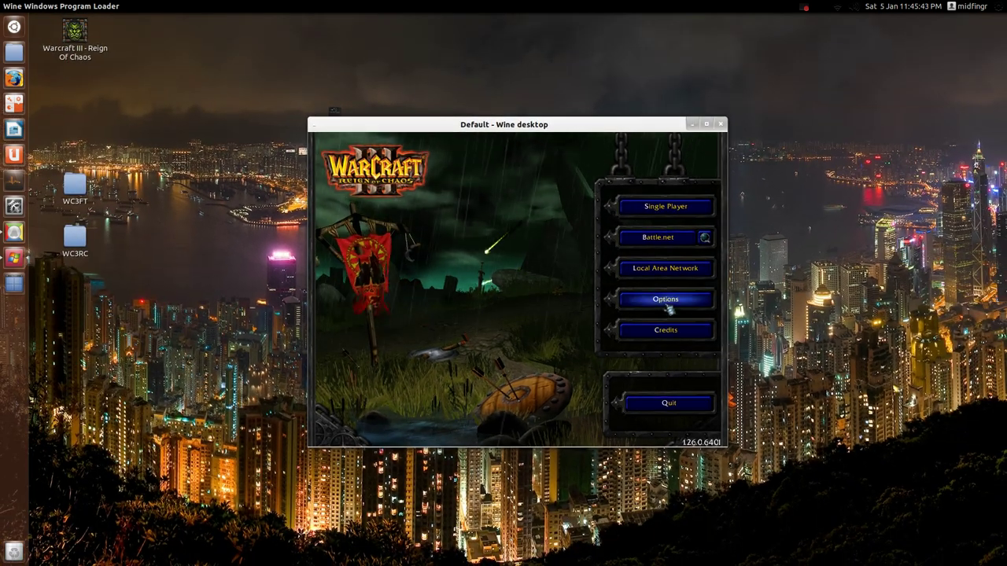
{"action": "left_click", "coordinate": [665, 300]}
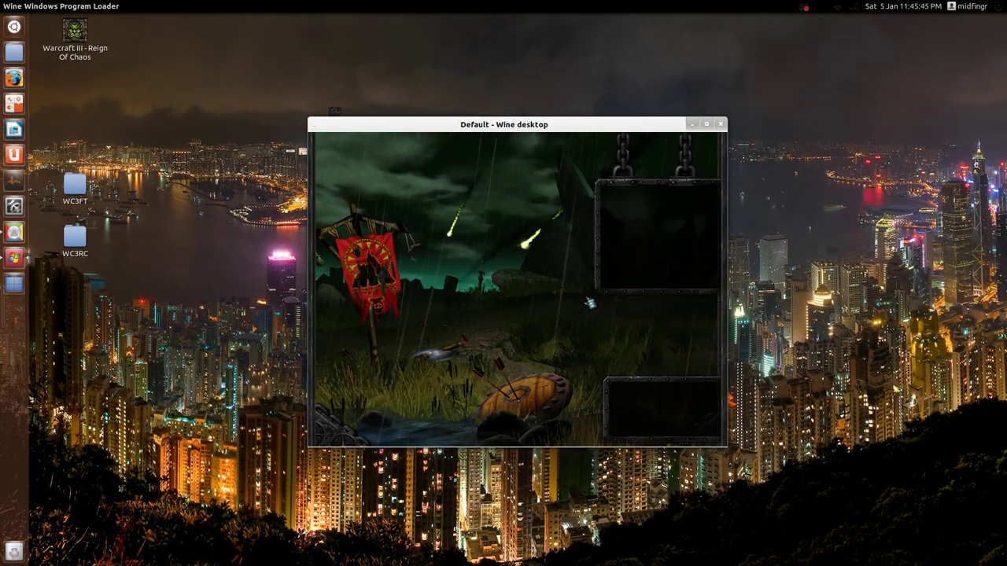
{"action": "left_click", "coordinate": [659, 236]}
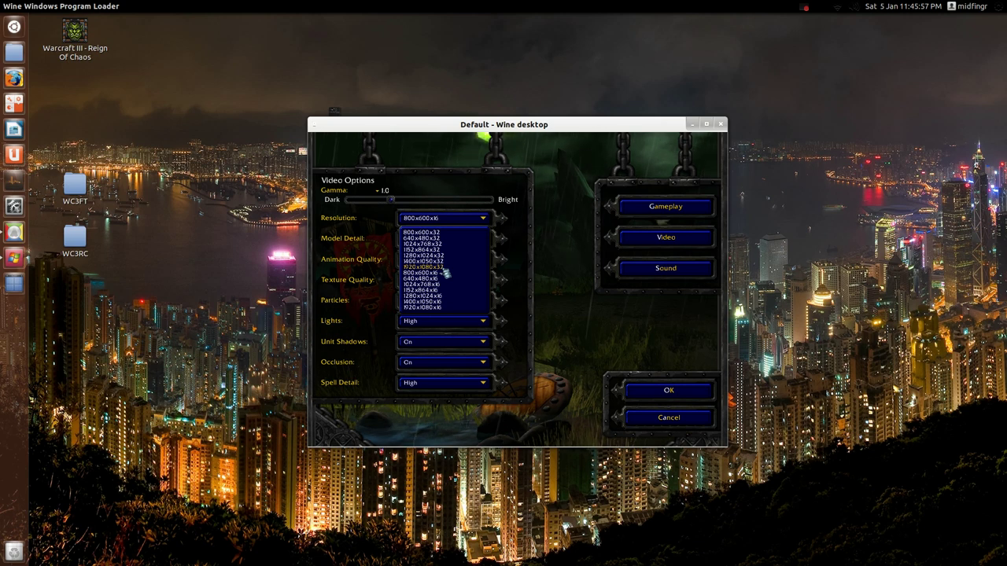
{"action": "left_click", "coordinate": [445, 273]}
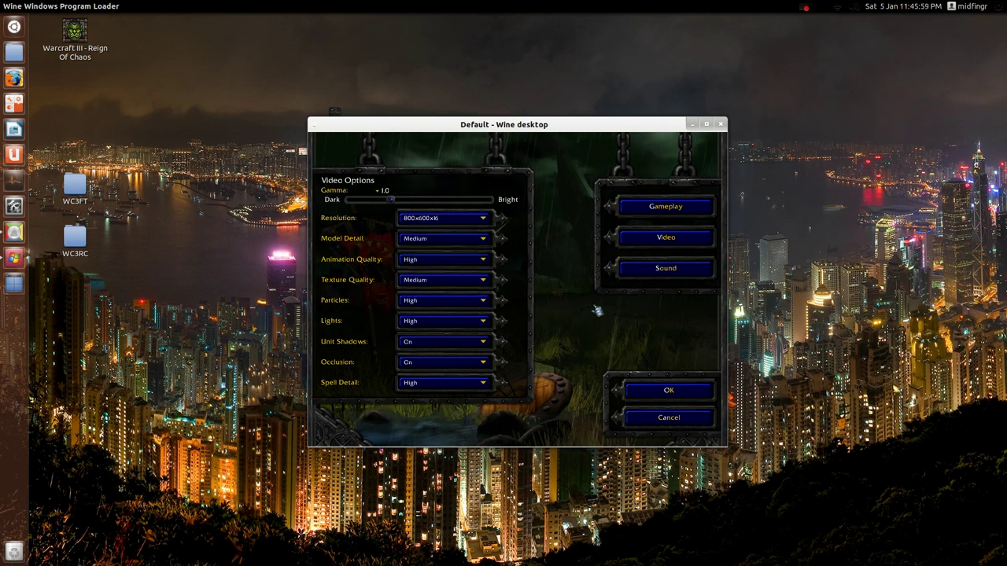
{"action": "left_click", "coordinate": [665, 419]}
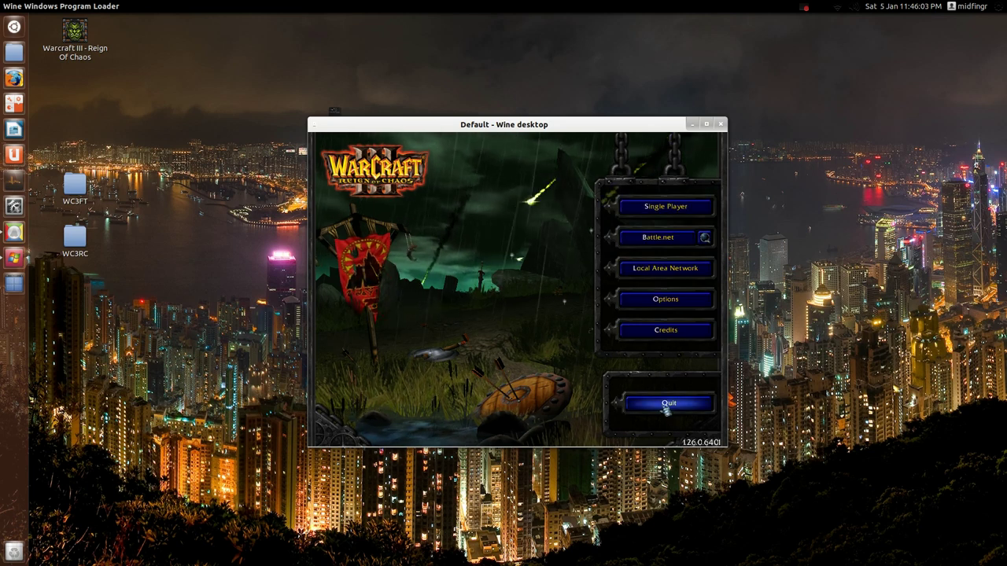
{"action": "left_click", "coordinate": [665, 406]}
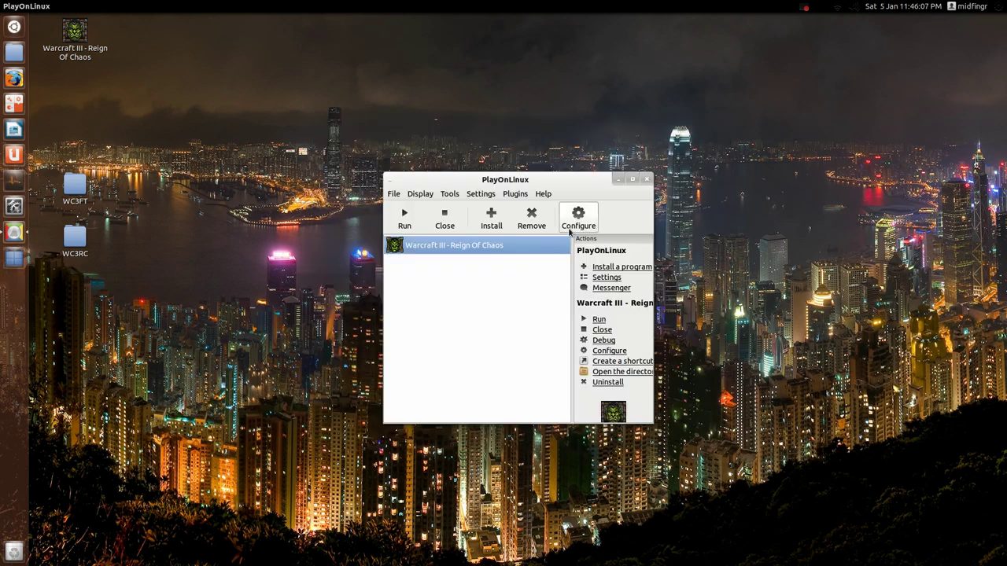
Step: Turn off virtual desktop emulation in the graphics settings of Wine's configuration, applying and confirming the change
{"action": "left_click", "coordinate": [578, 217]}
{"action": "left_click", "coordinate": [467, 199]}
{"action": "left_click", "coordinate": [470, 263]}
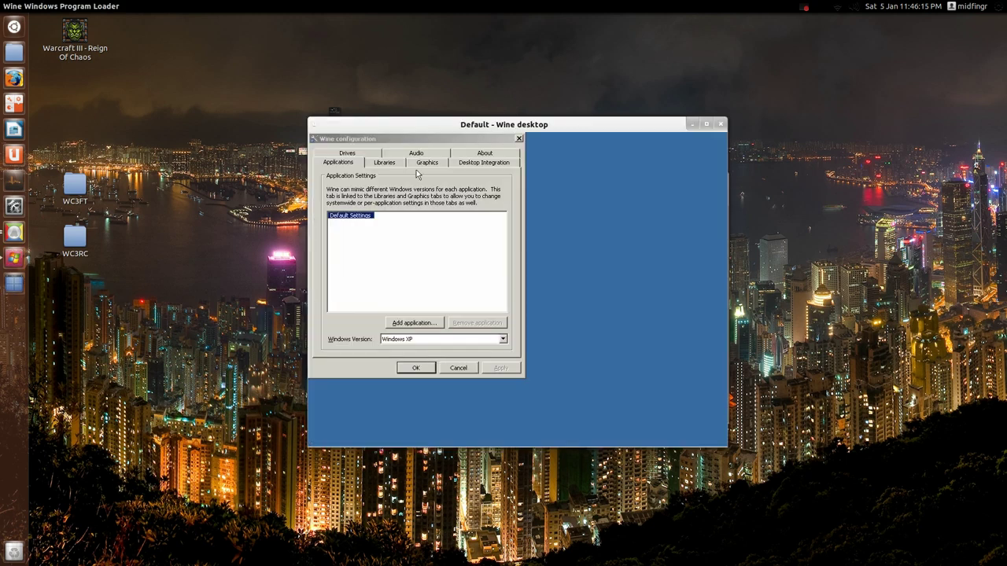
{"action": "left_click", "coordinate": [429, 163]}
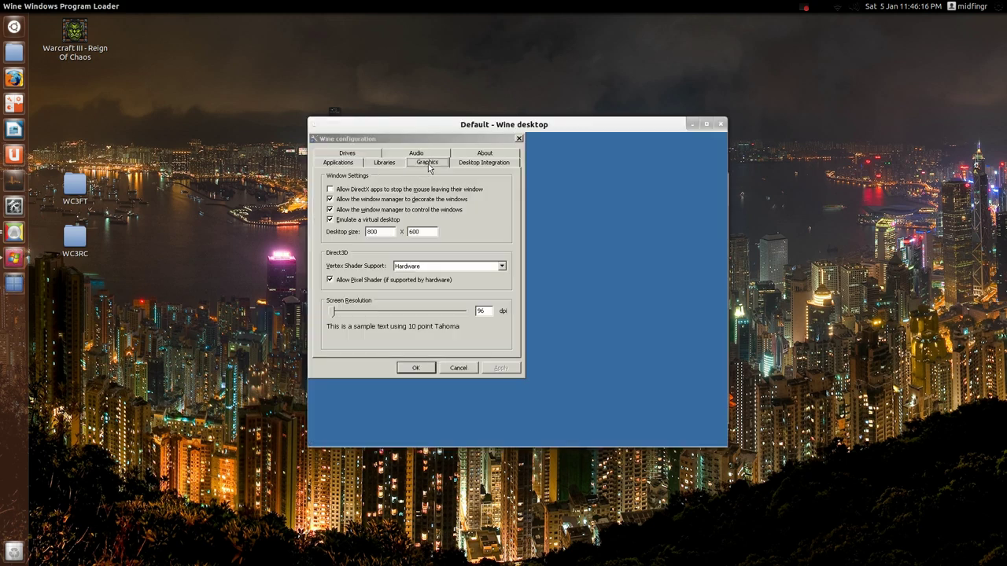
{"action": "left_click", "coordinate": [348, 221]}
{"action": "left_click", "coordinate": [503, 369]}
{"action": "left_click", "coordinate": [416, 369]}
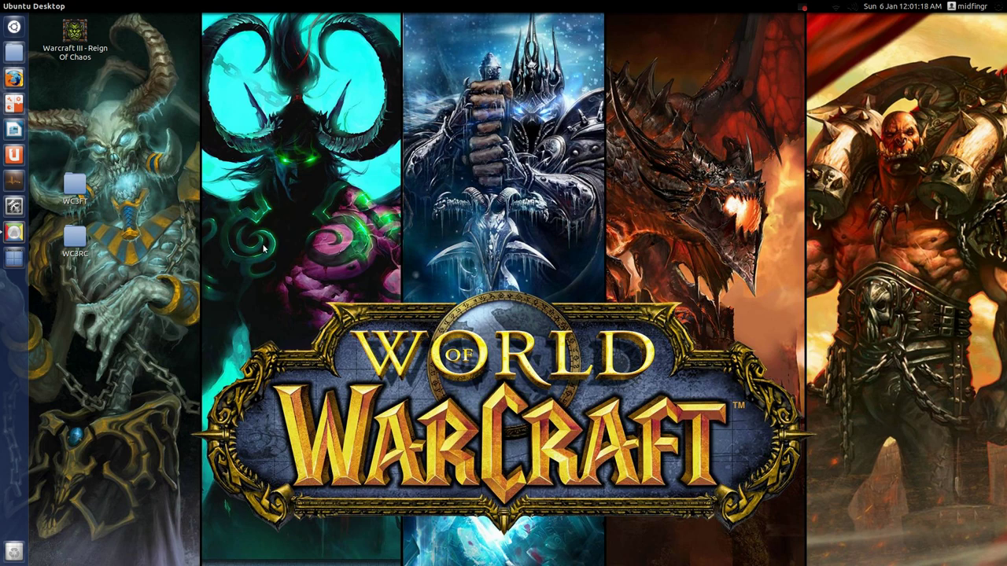
Step: Search PlayOnLinux's installable programs for "warc" and start the Warcraft III: The Frozen Throne installation script
{"action": "left_click", "coordinate": [14, 232]}
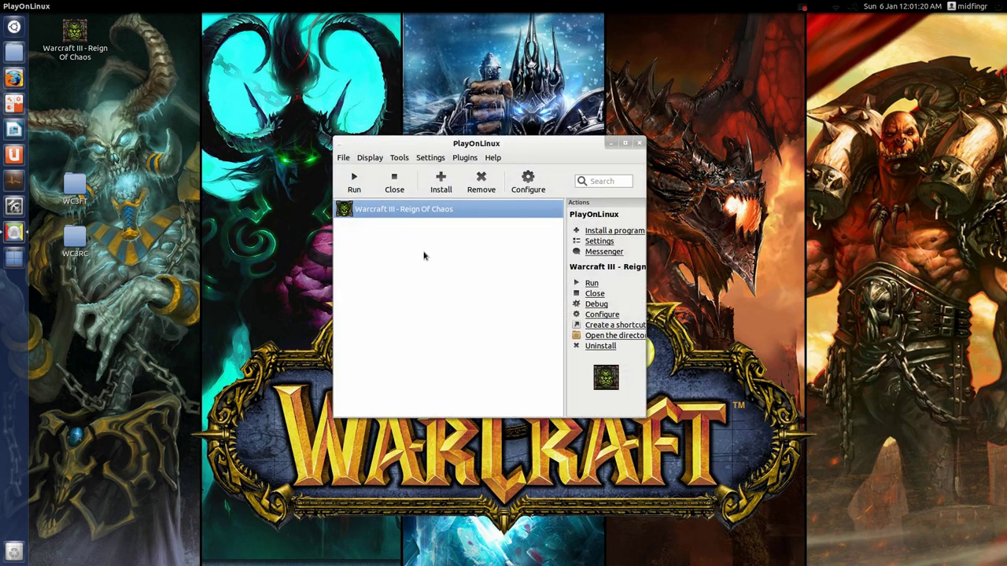
{"action": "left_click", "coordinate": [443, 187]}
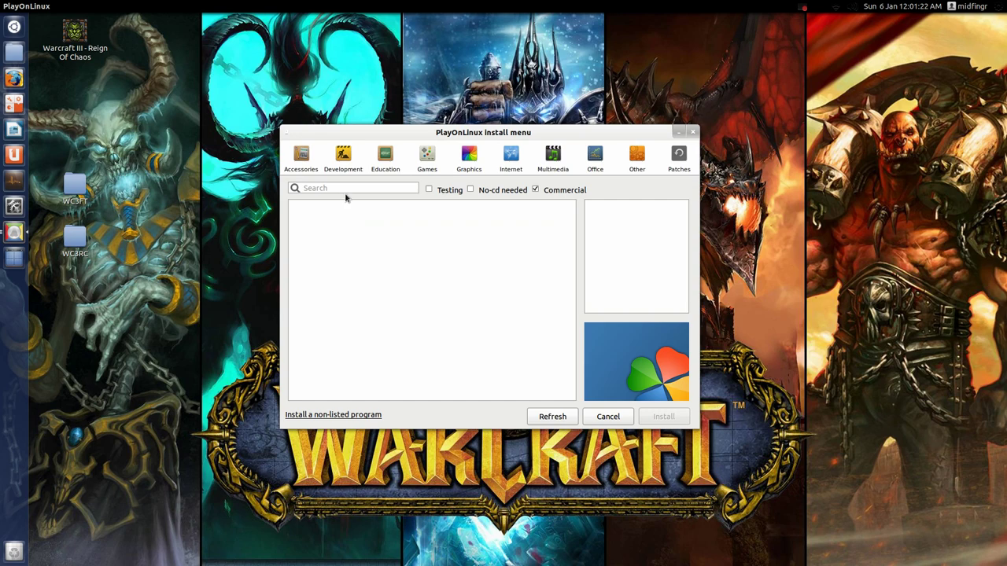
{"action": "left_click", "coordinate": [342, 189]}
{"action": "left_click_drag", "start_coordinate": [409, 131], "coordinate": [470, 132]}
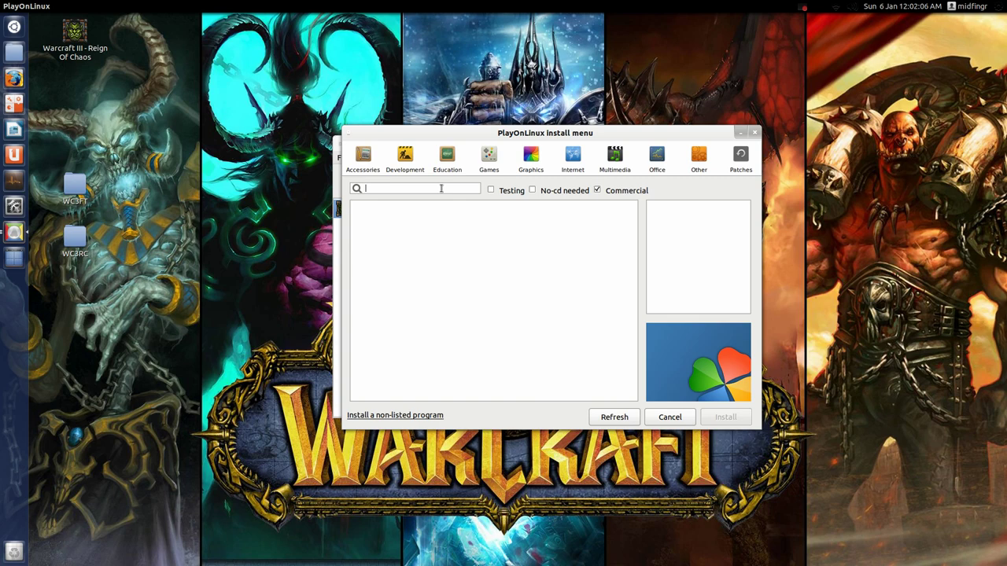
{"action": "type", "text": "rc"}
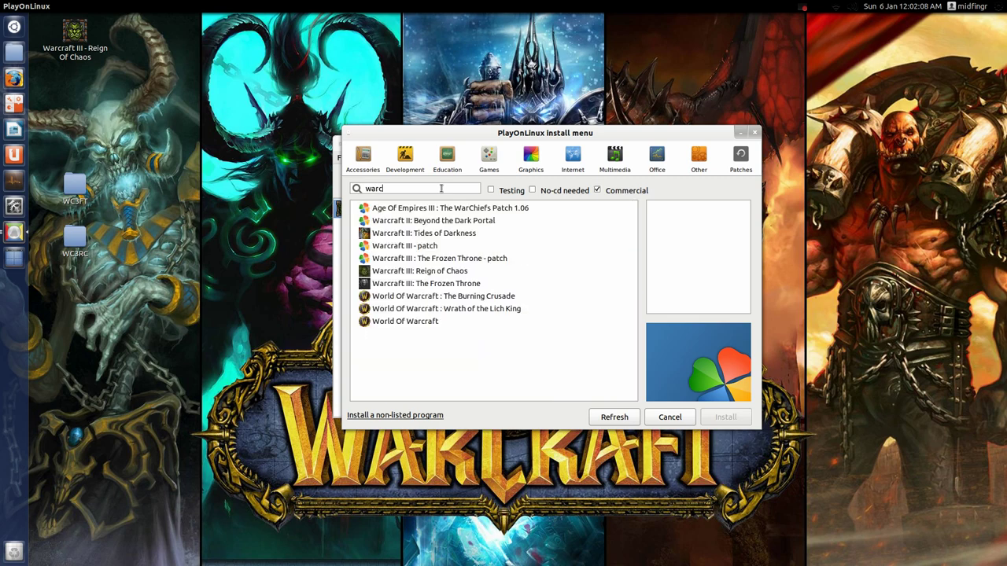
{"action": "left_click", "coordinate": [456, 285]}
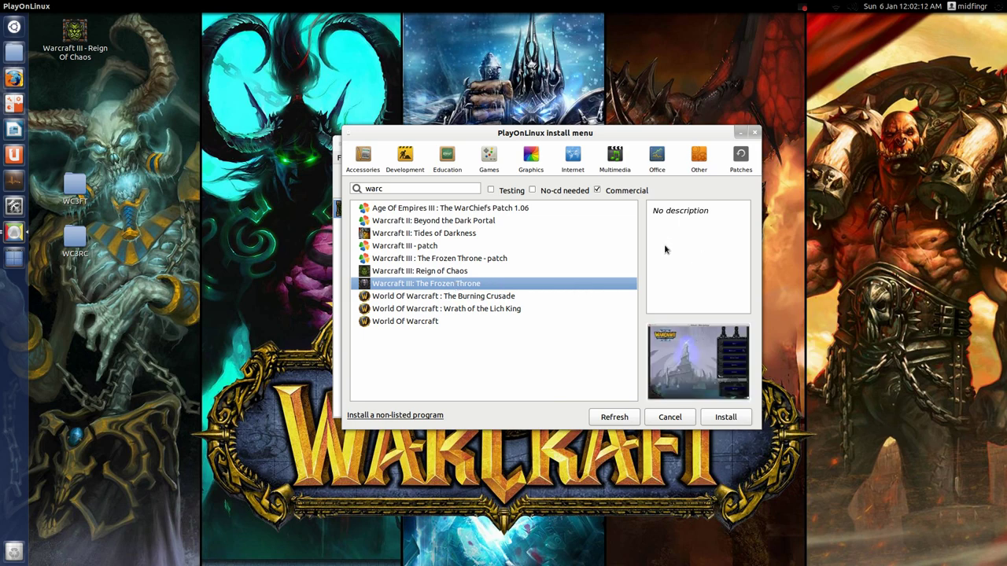
{"action": "left_click", "coordinate": [730, 421]}
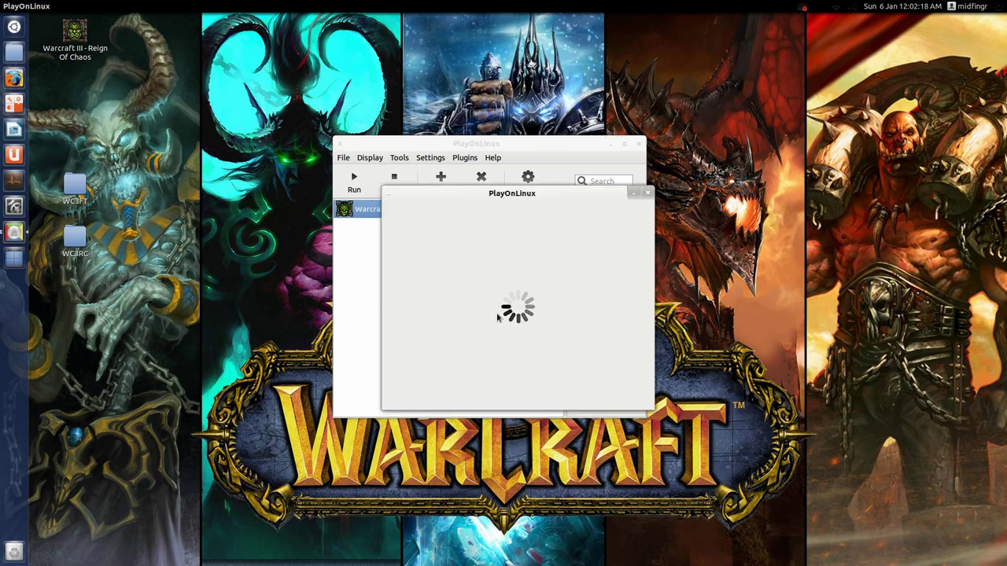
Step: Install the game using install.exe from the Desktop's WC3FT folder as the wizard's setup file, and exit the installer once finished
{"action": "left_click", "coordinate": [580, 399]}
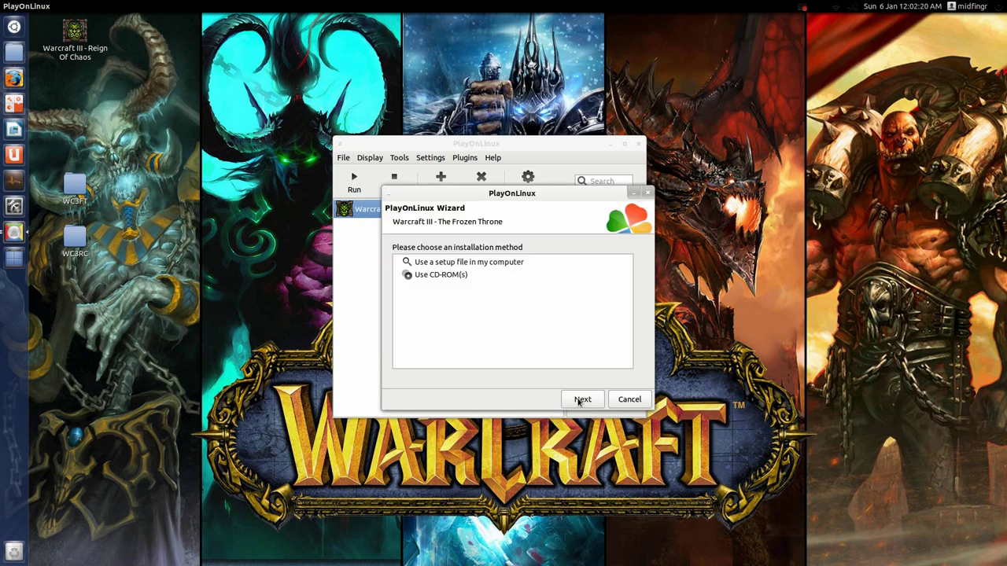
{"action": "left_click", "coordinate": [467, 265]}
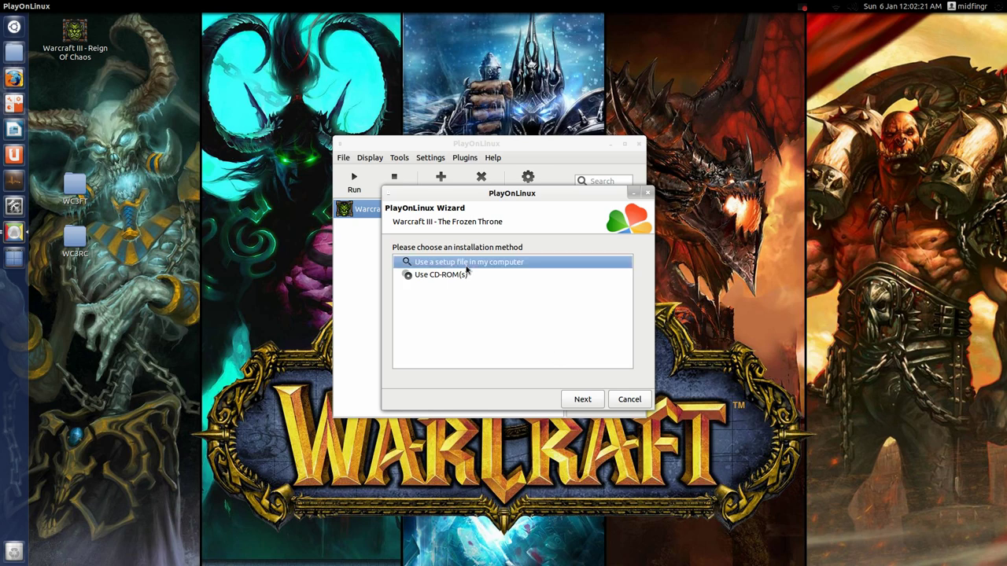
{"action": "left_click", "coordinate": [582, 399]}
{"action": "left_click", "coordinate": [517, 280]}
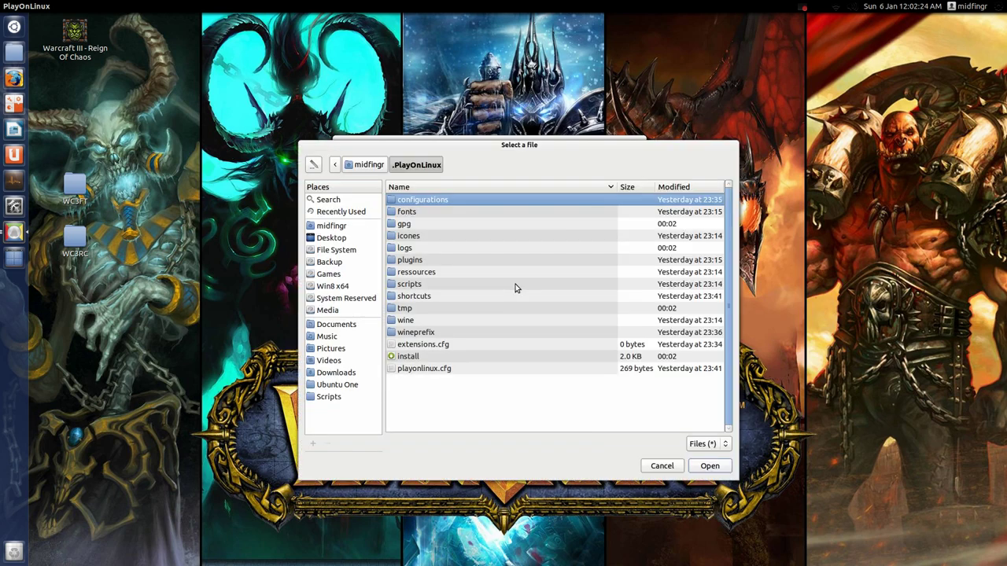
{"action": "left_click", "coordinate": [328, 239]}
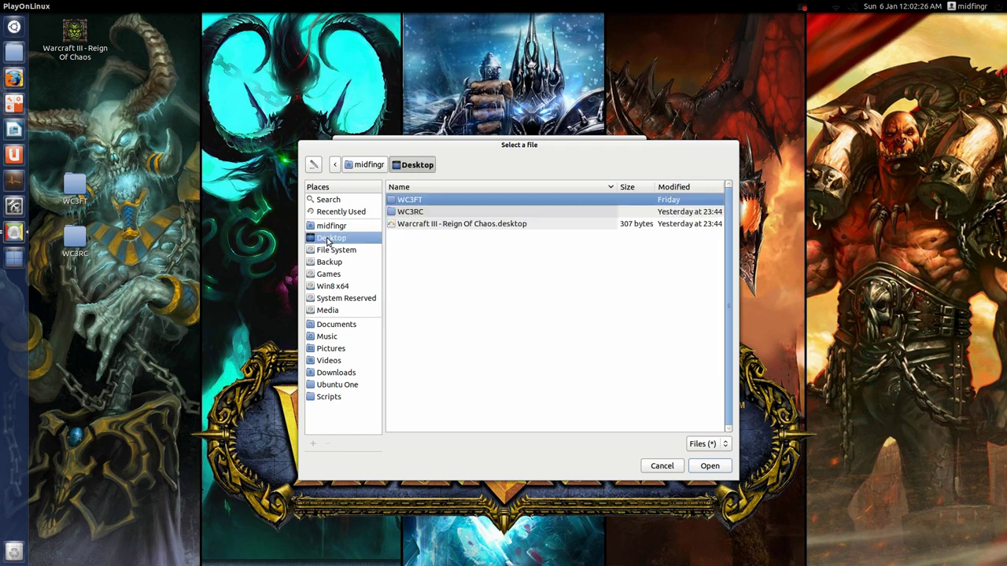
{"action": "double_click", "coordinate": [416, 202]}
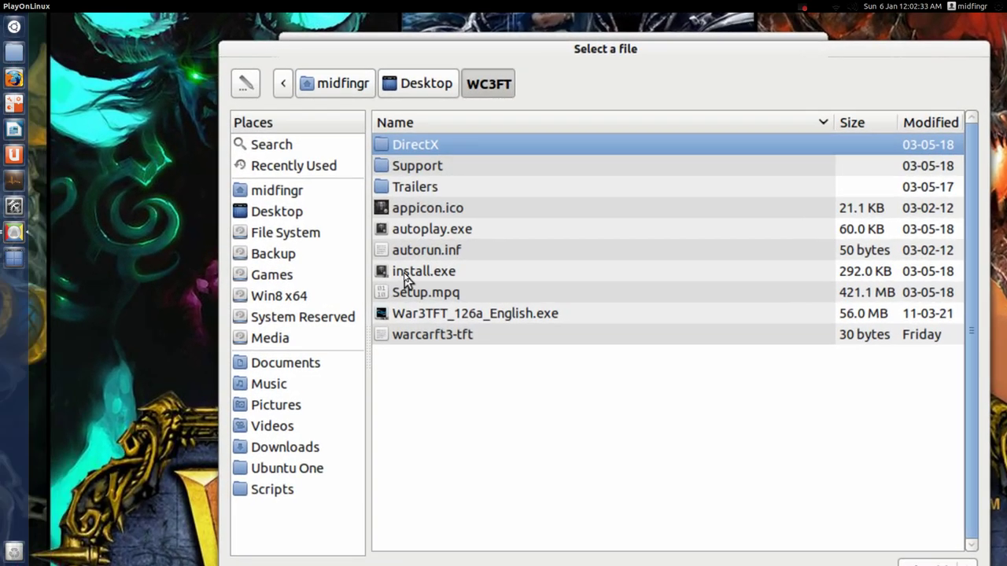
{"action": "left_click", "coordinate": [404, 273]}
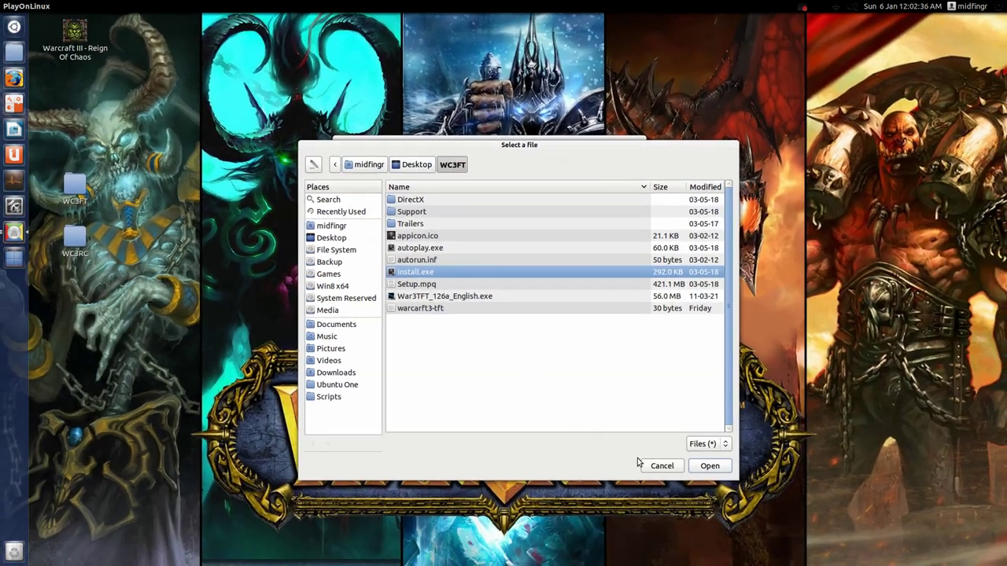
{"action": "left_click", "coordinate": [704, 467]}
{"action": "left_click", "coordinate": [591, 401]}
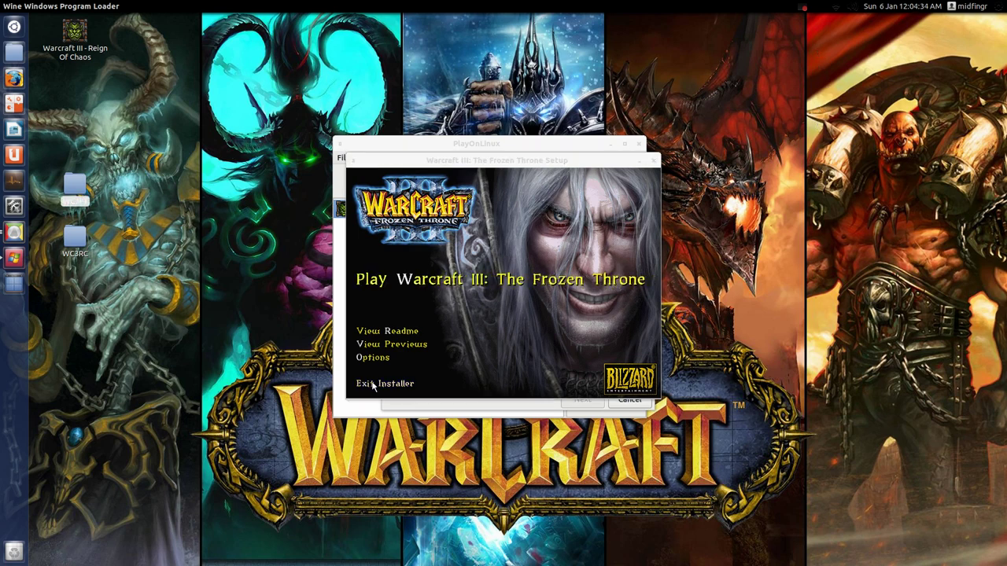
{"action": "left_click", "coordinate": [373, 384]}
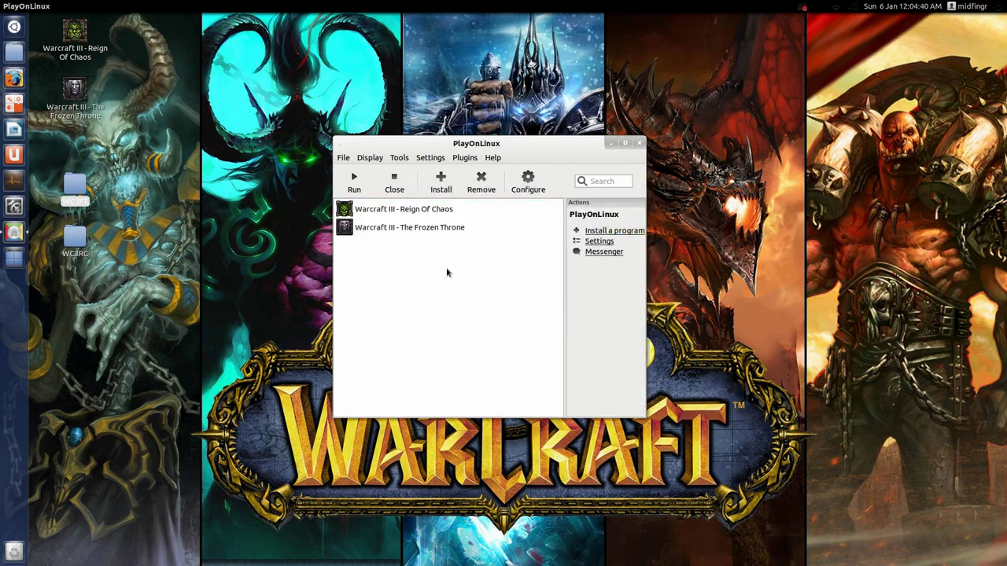
Step: Add the argument -opengl to Warcraft III - The Frozen Throne in the PlayOnLinux configuration
{"action": "left_click", "coordinate": [411, 229]}
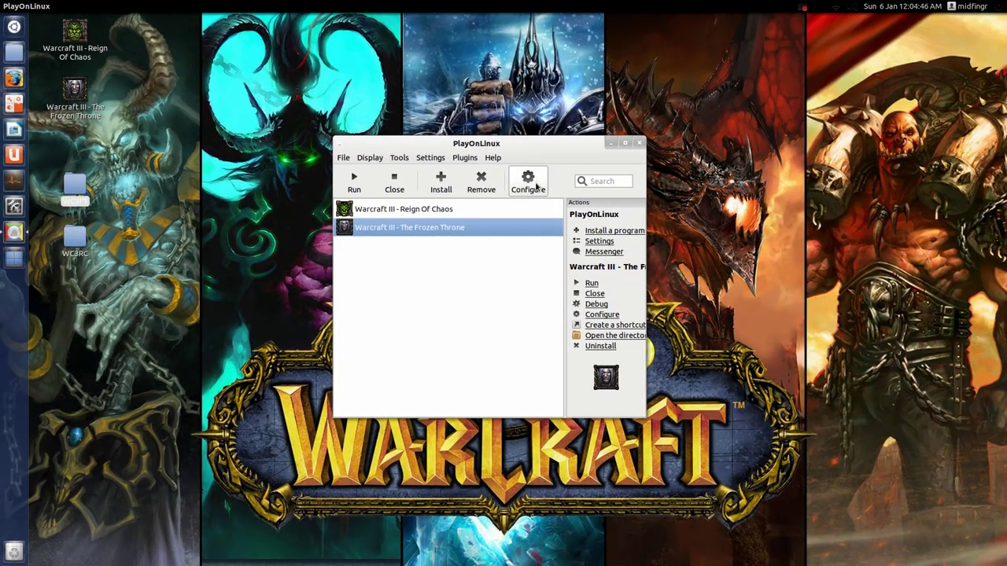
{"action": "left_click", "coordinate": [527, 181]}
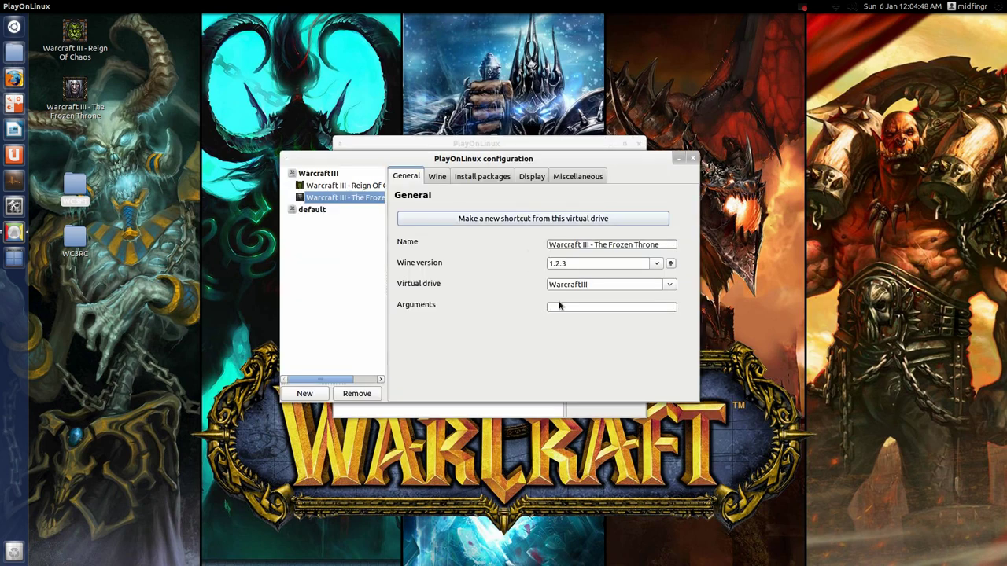
{"action": "left_click", "coordinate": [561, 310]}
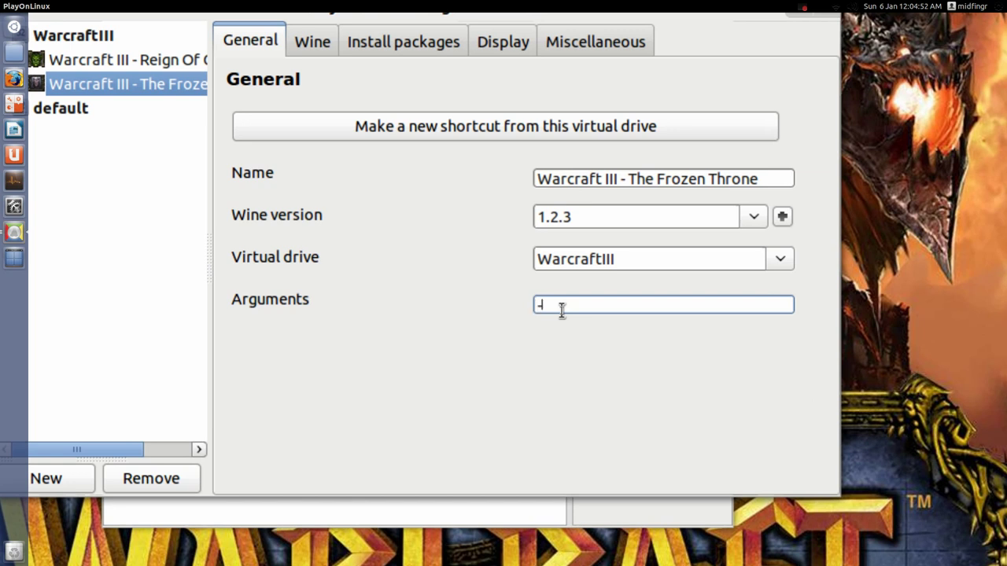
{"action": "type", "text": "-opengl"}
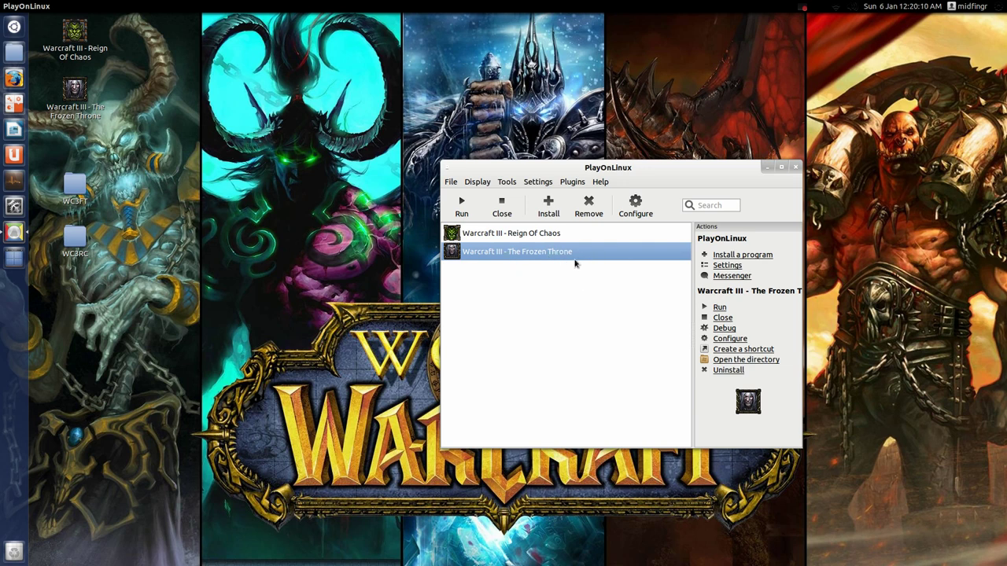
Step: Search PlayOnLinux's install menu for "warc" again and restart the Warcraft III: The Frozen Throne script for patching
{"action": "left_click", "coordinate": [548, 206]}
{"action": "left_click", "coordinate": [802, 191]}
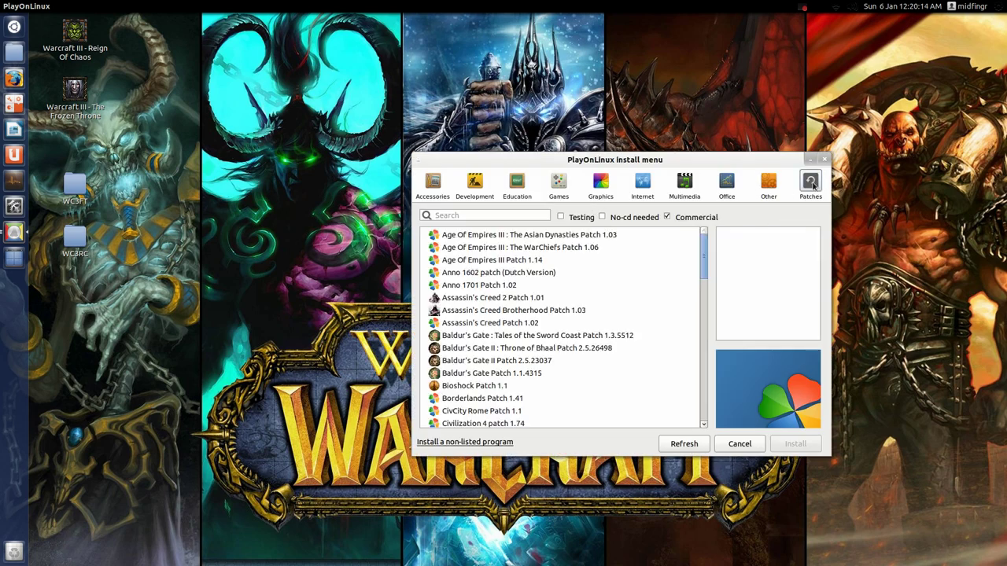
{"action": "left_click", "coordinate": [463, 218]}
{"action": "type", "text": "war"}
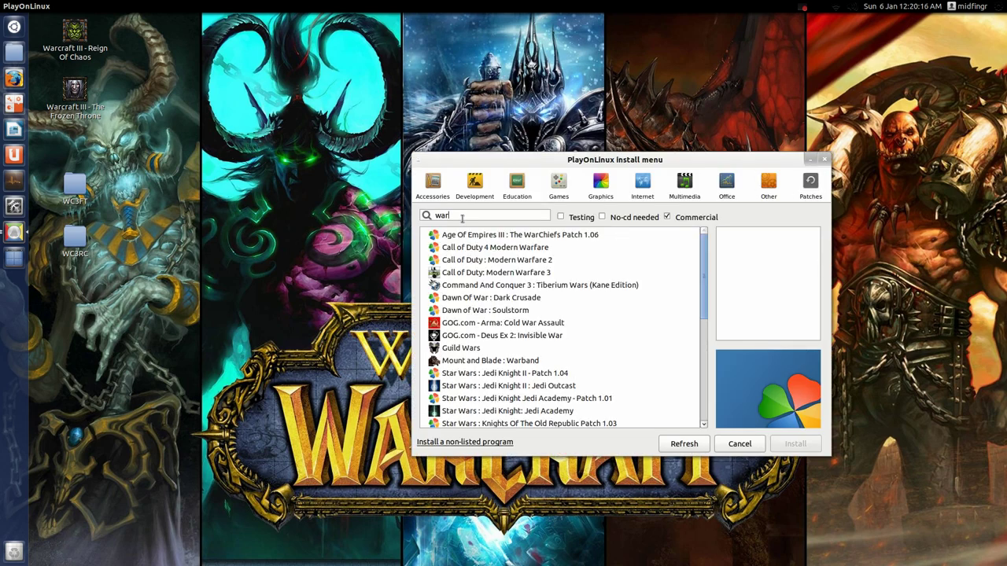
{"action": "type", "text": "c"}
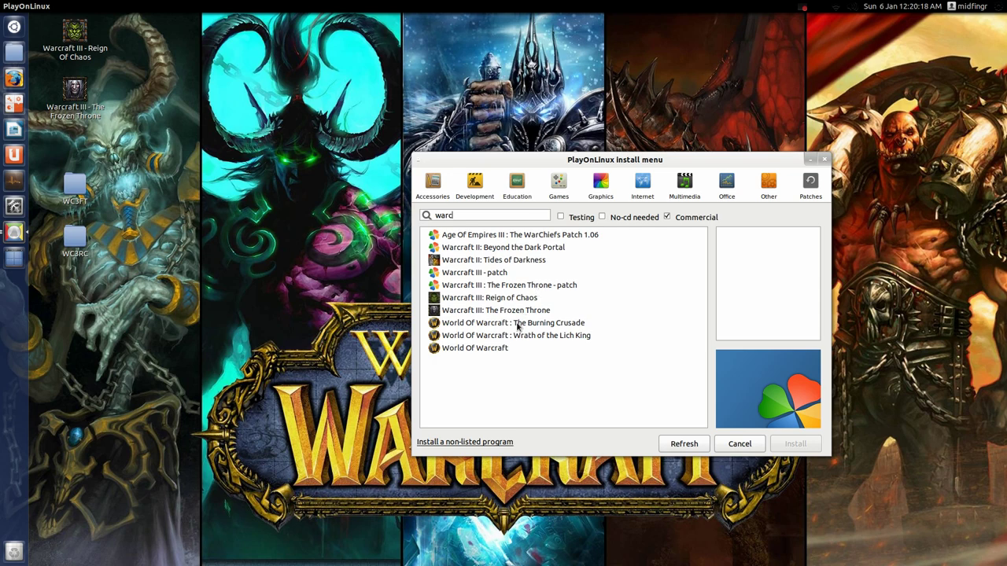
{"action": "left_click", "coordinate": [504, 310]}
{"action": "left_click", "coordinate": [795, 444]}
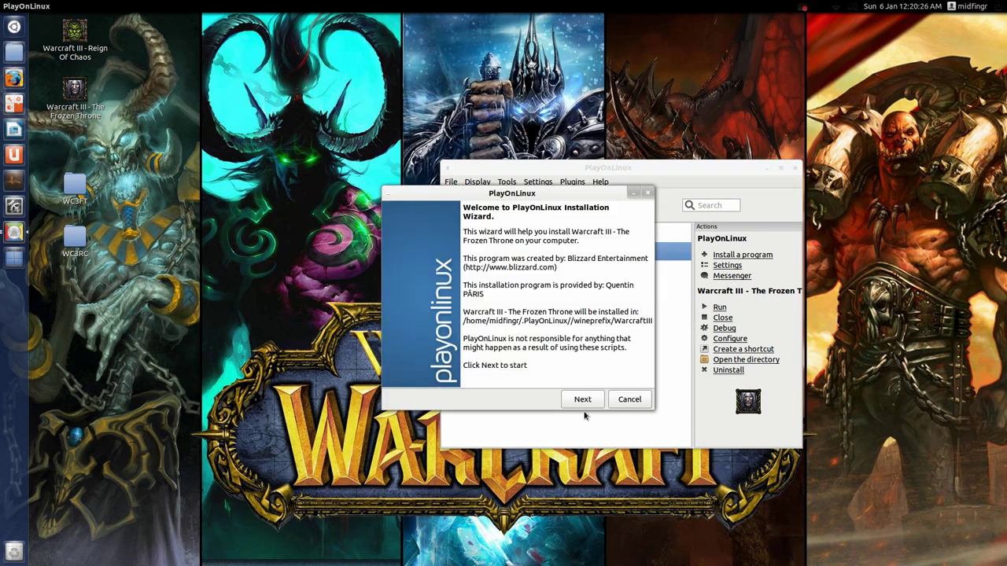
Step: Run War3TFT_126a_English.exe from the Desktop's WC3FT folder as the wizard's setup file, and quit the game once patched
{"action": "left_click", "coordinate": [582, 400]}
{"action": "left_click", "coordinate": [500, 263]}
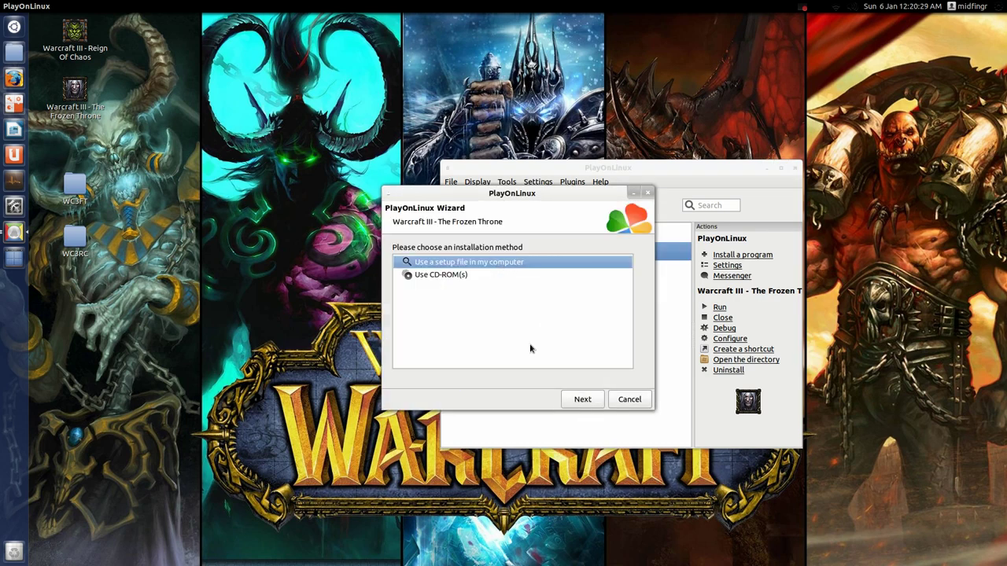
{"action": "left_click", "coordinate": [582, 399]}
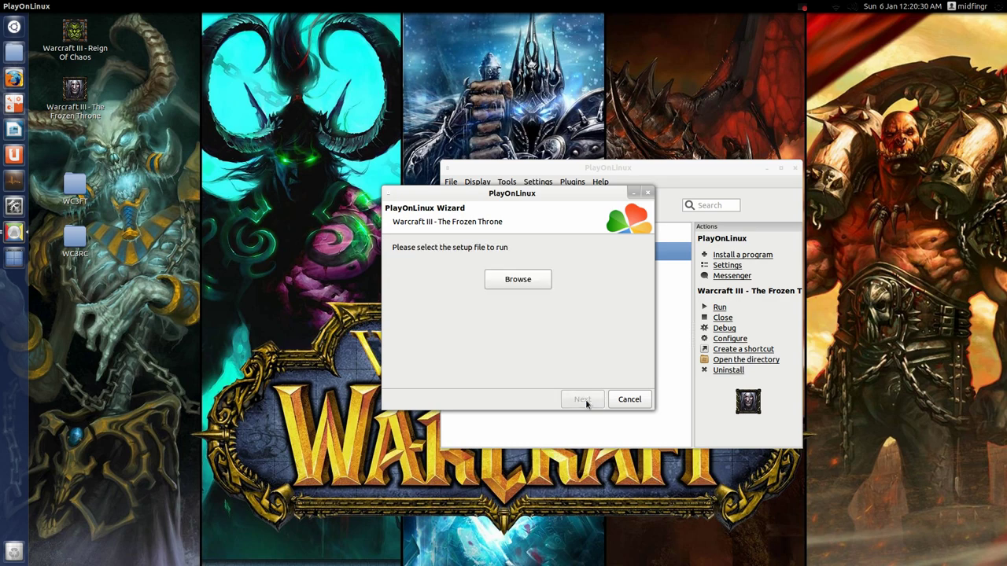
{"action": "left_click", "coordinate": [519, 283]}
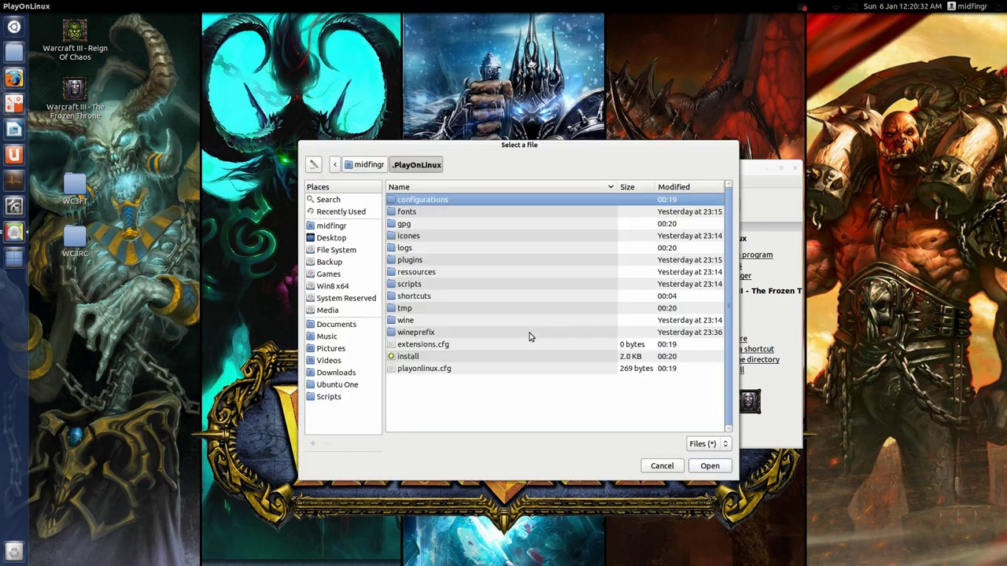
{"action": "left_click", "coordinate": [329, 239]}
{"action": "double_click", "coordinate": [418, 202]}
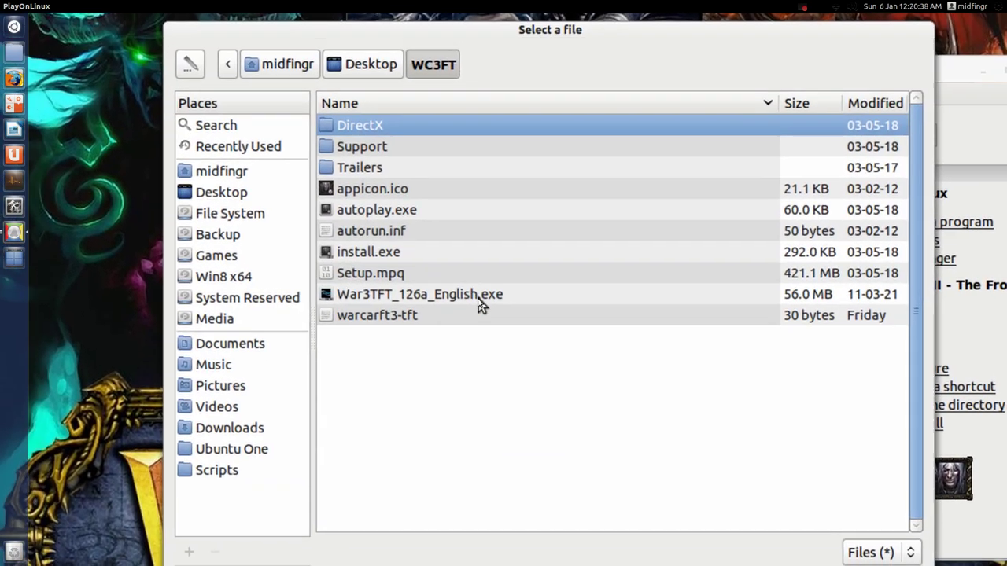
{"action": "left_click", "coordinate": [477, 300]}
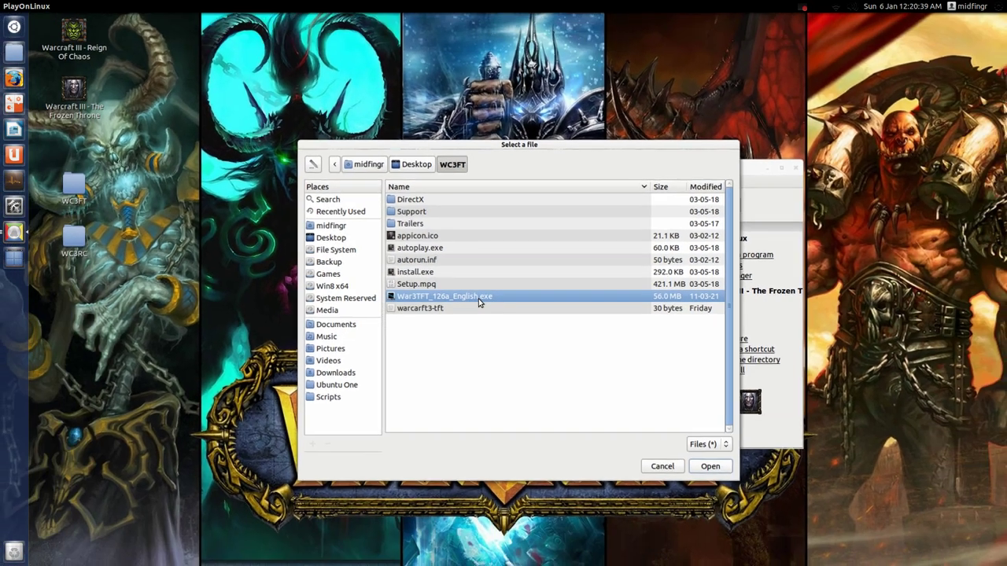
{"action": "left_click", "coordinate": [707, 467]}
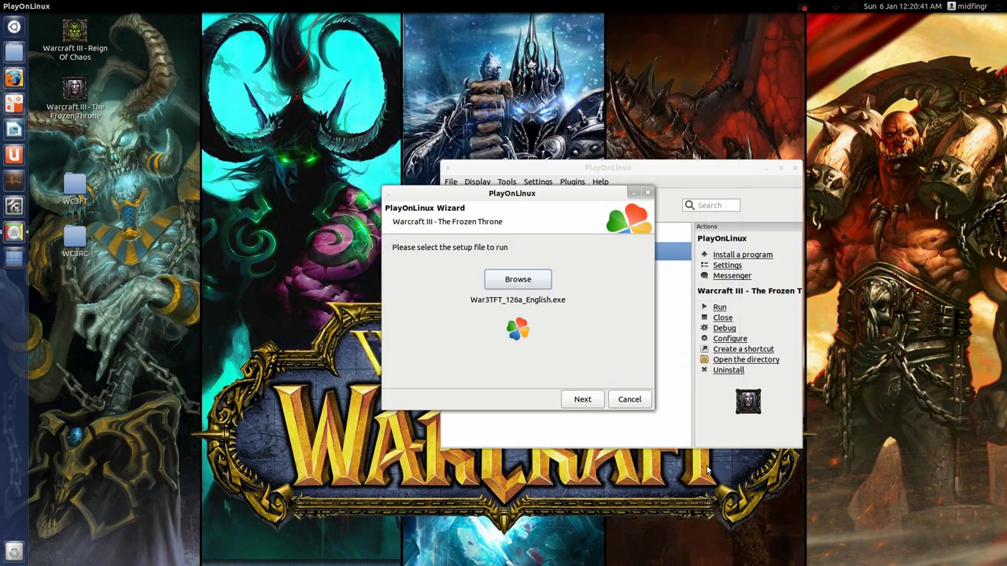
{"action": "left_click", "coordinate": [583, 399]}
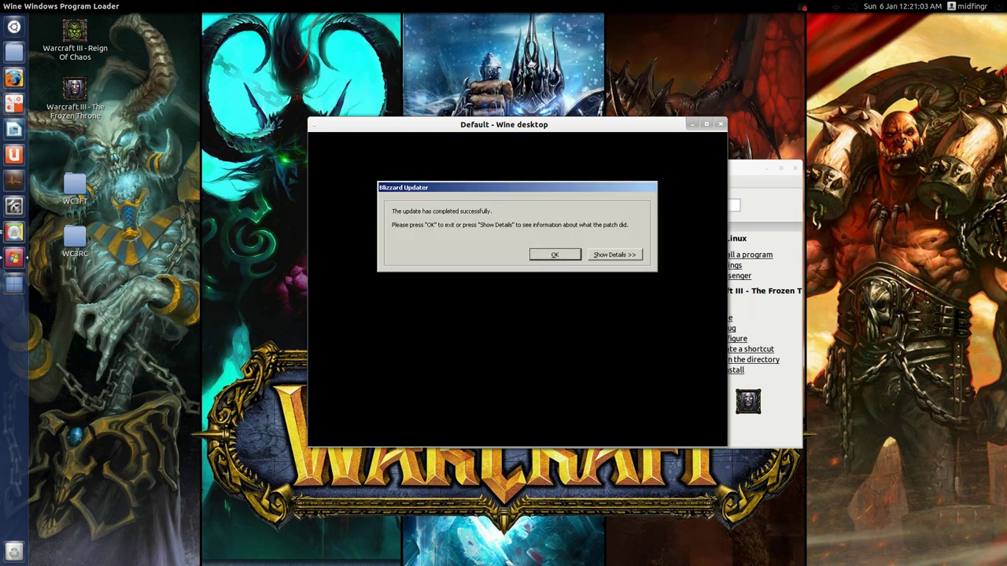
{"action": "left_click", "coordinate": [554, 254]}
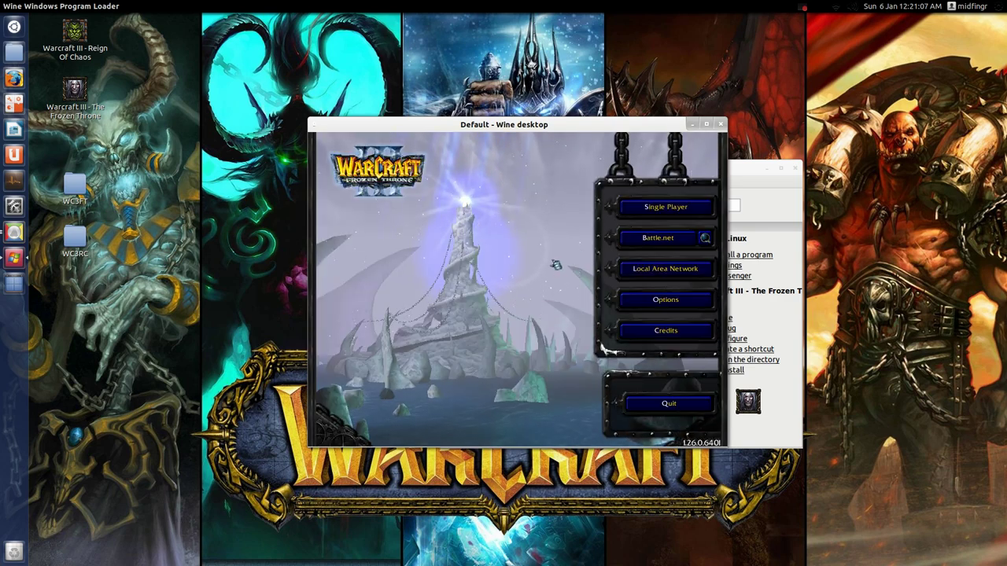
{"action": "left_click", "coordinate": [667, 404]}
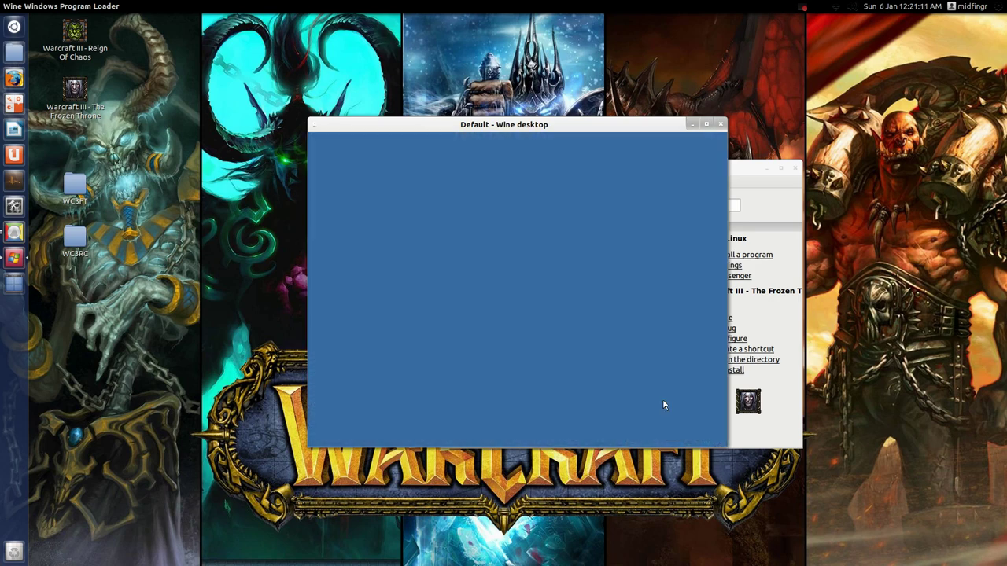